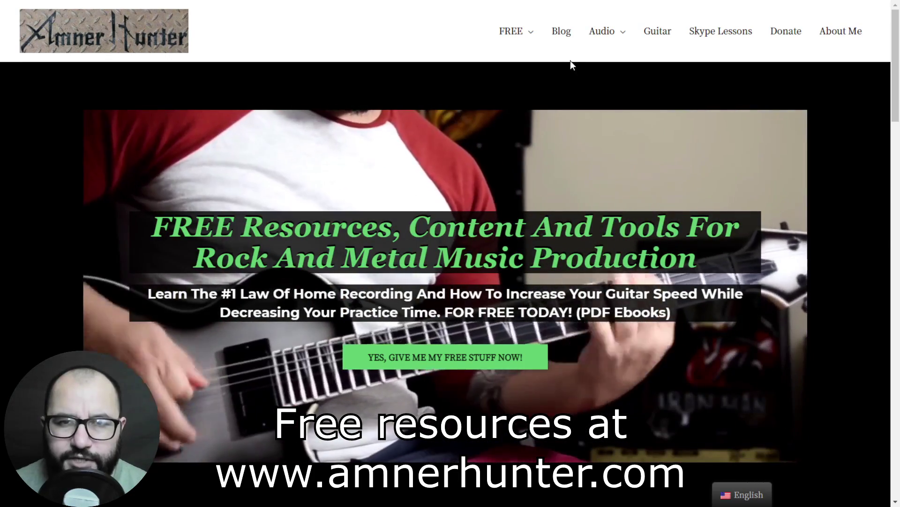
{"action": "mouse_move", "coordinate": [520, 32]}
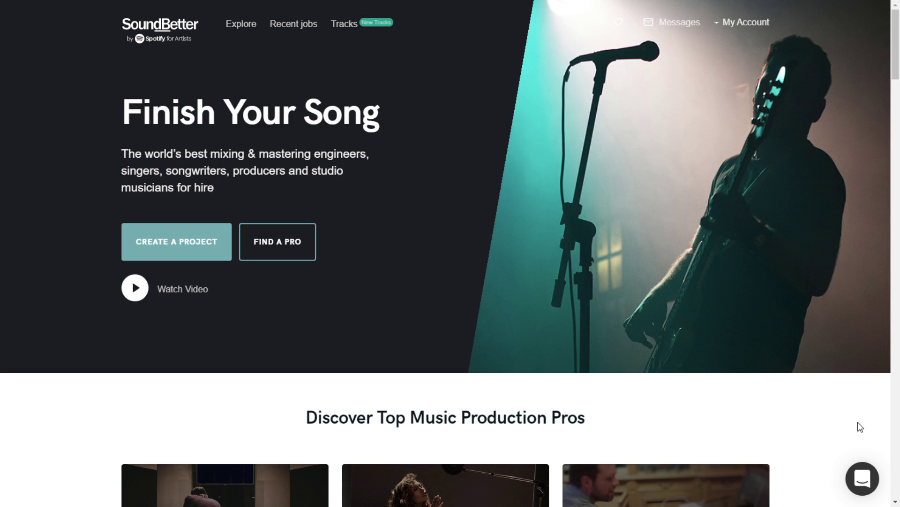
- Open the SoundBetter member benefits and reveal the code for the free iZotope Neutron Elements offer
{"action": "left_click", "coordinate": [733, 24]}
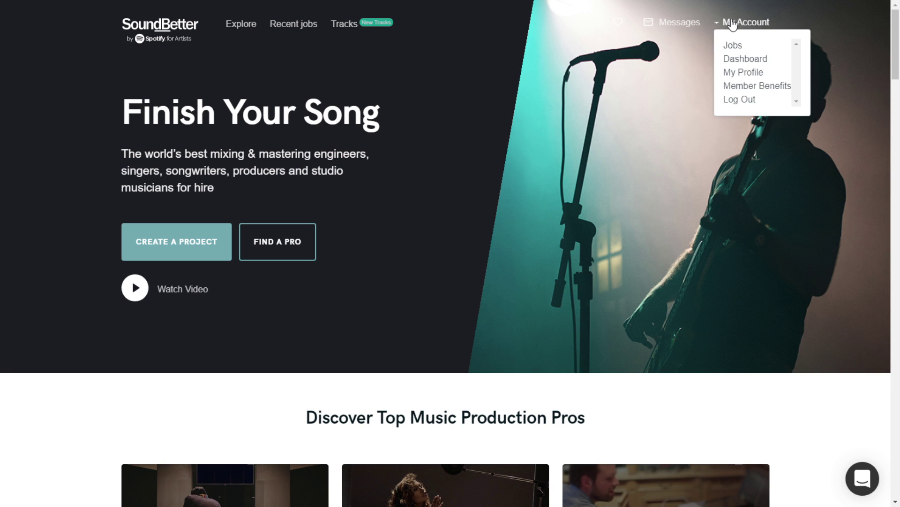
{"action": "left_click", "coordinate": [752, 93]}
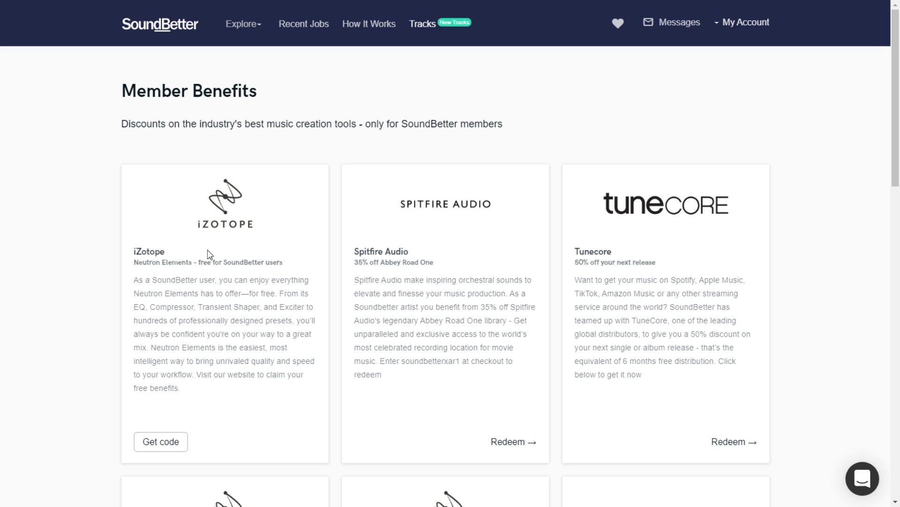
{"action": "left_click", "coordinate": [160, 441]}
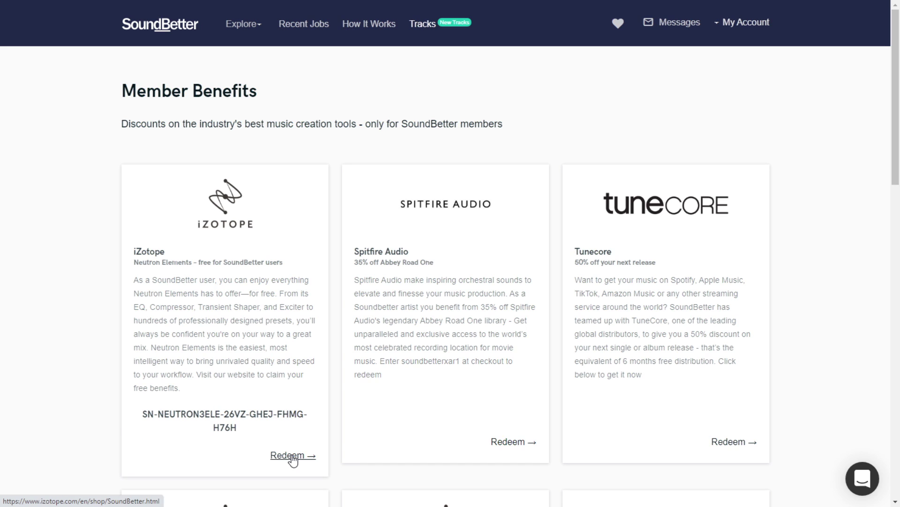
- Open the iZotope offer's redeem page in a separate tab and download Product Portal for PC
{"action": "right_click", "coordinate": [293, 457]}
{"action": "left_click", "coordinate": [319, 366]}
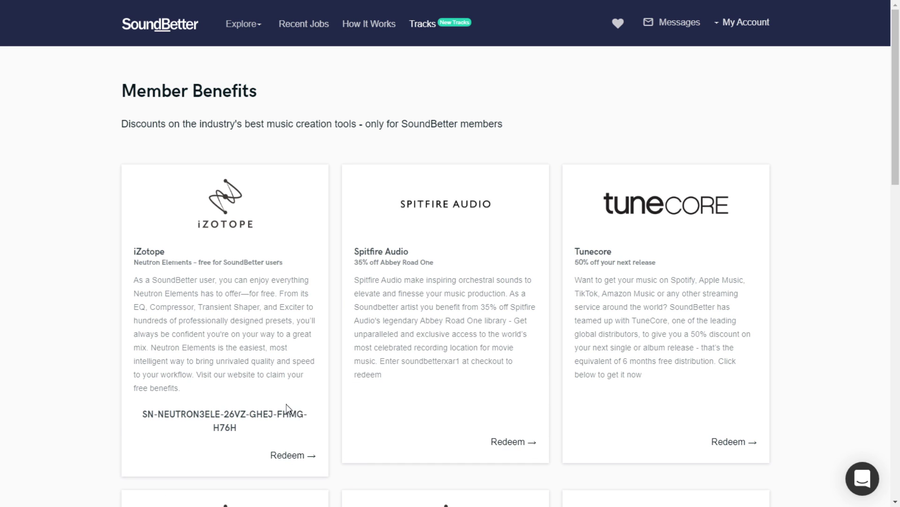
{"action": "key", "text": "ctrl+Tab"}
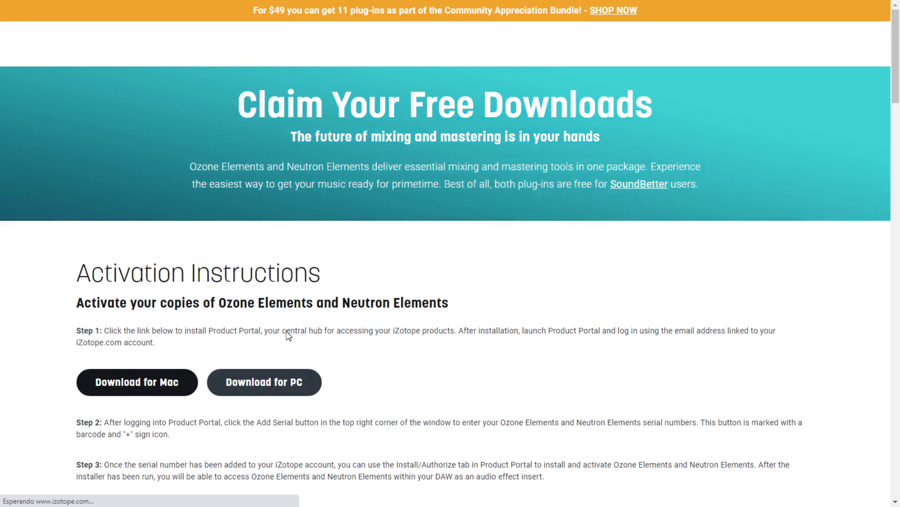
{"action": "left_click", "coordinate": [264, 382]}
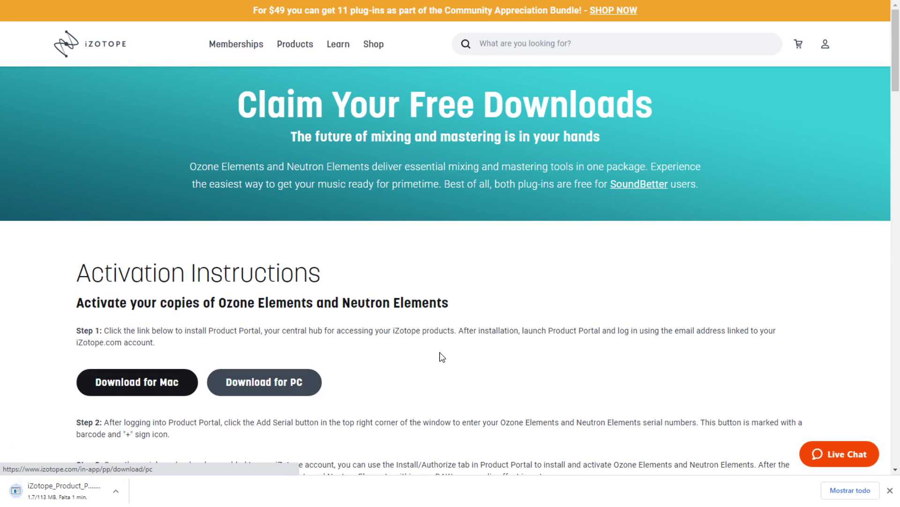
- Install Product Portal, accepting the license agreement and creating desktop shortcuts for all users
{"action": "left_click", "coordinate": [441, 317]}
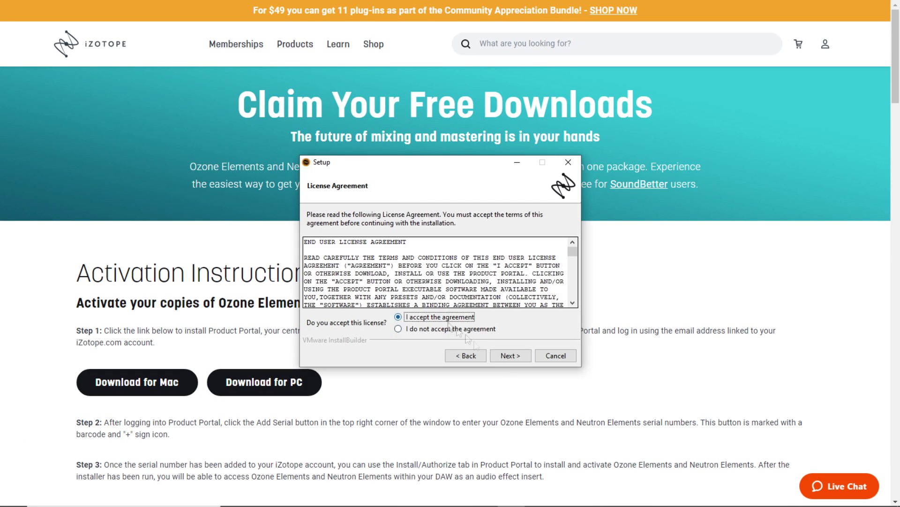
{"action": "left_click", "coordinate": [510, 355]}
{"action": "left_click", "coordinate": [510, 355]}
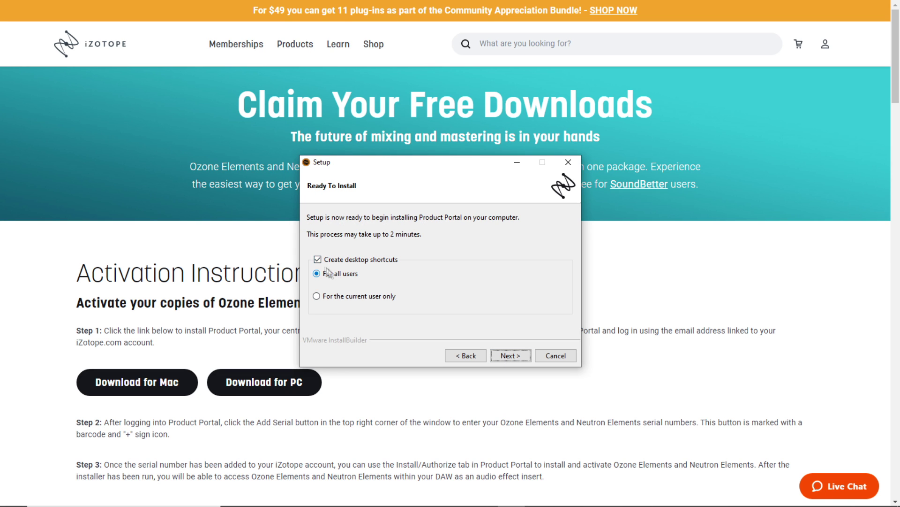
{"action": "left_click", "coordinate": [510, 355]}
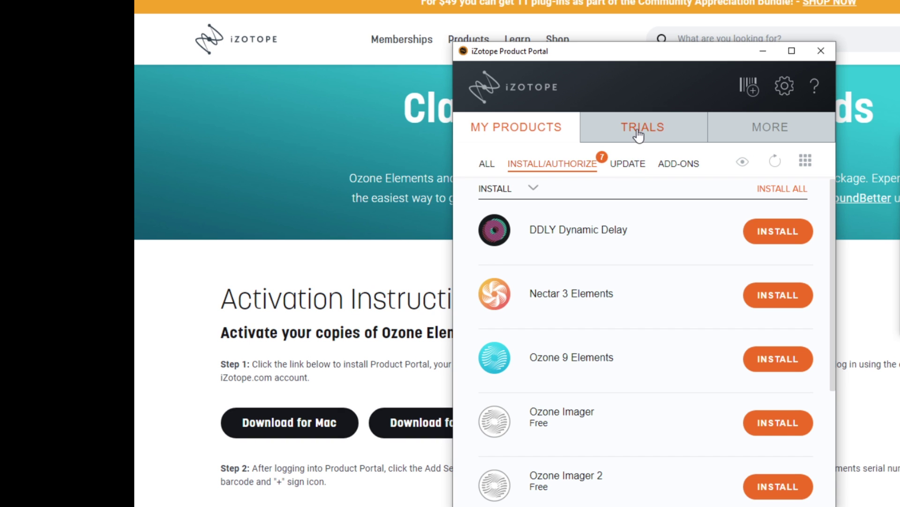
- Find Neutron 3 Elements among the trial products in Product Portal and install it
{"action": "left_click", "coordinate": [637, 135]}
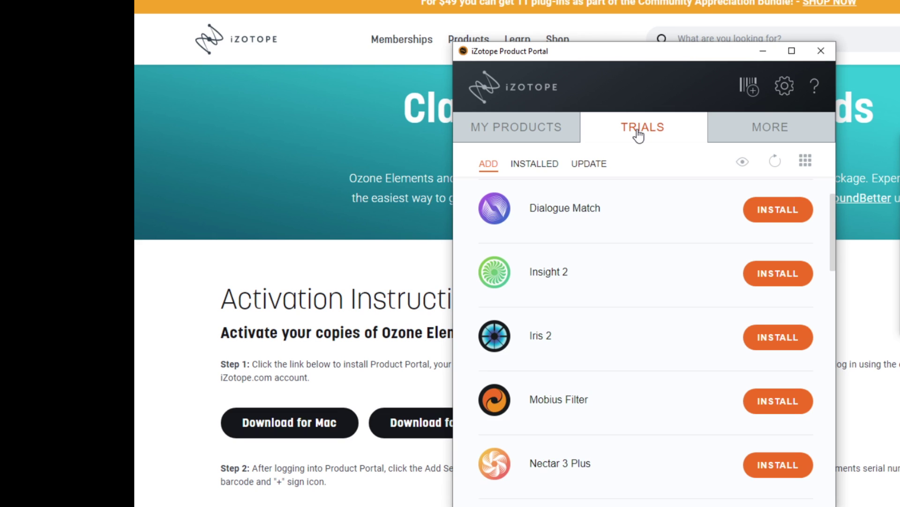
{"action": "scroll", "coordinate": [676, 253], "scroll_direction": "down", "scroll_amount": 3}
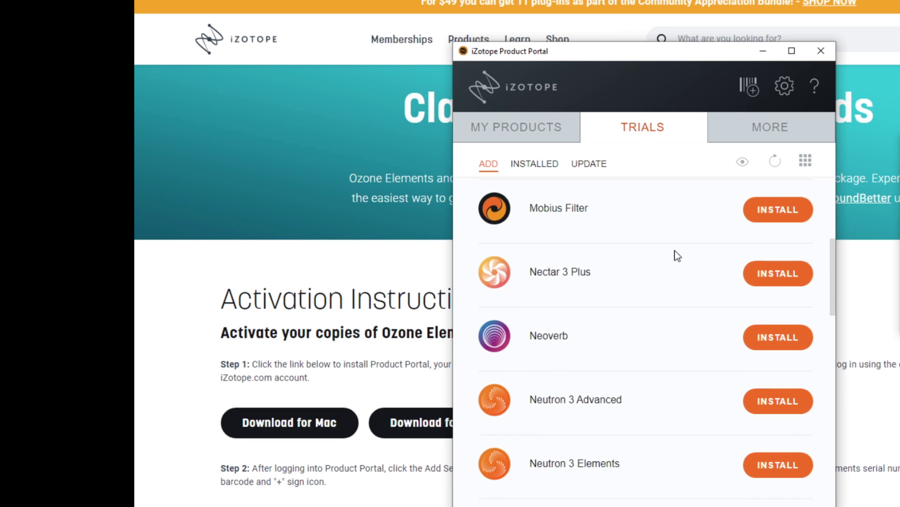
{"action": "scroll", "coordinate": [678, 255], "scroll_direction": "down", "scroll_amount": 1}
{"action": "scroll", "coordinate": [678, 255], "scroll_direction": "down", "scroll_amount": 1}
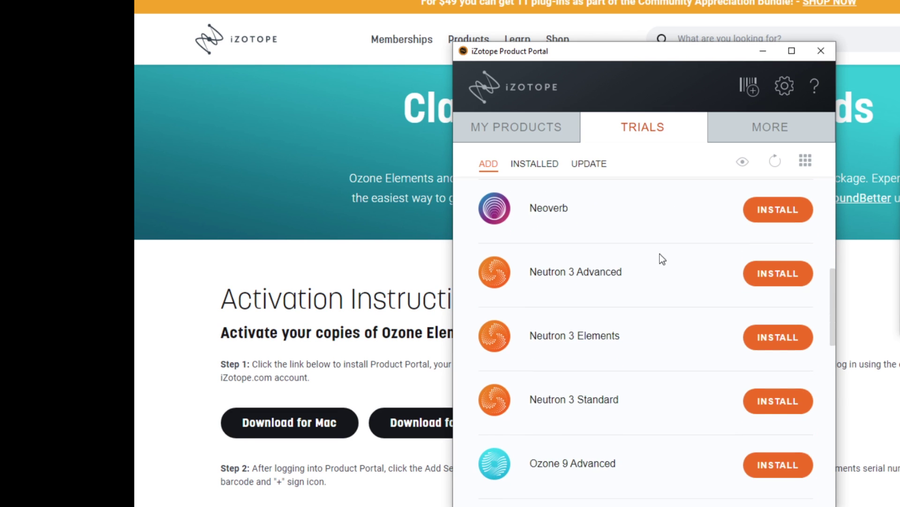
{"action": "left_click", "coordinate": [765, 343]}
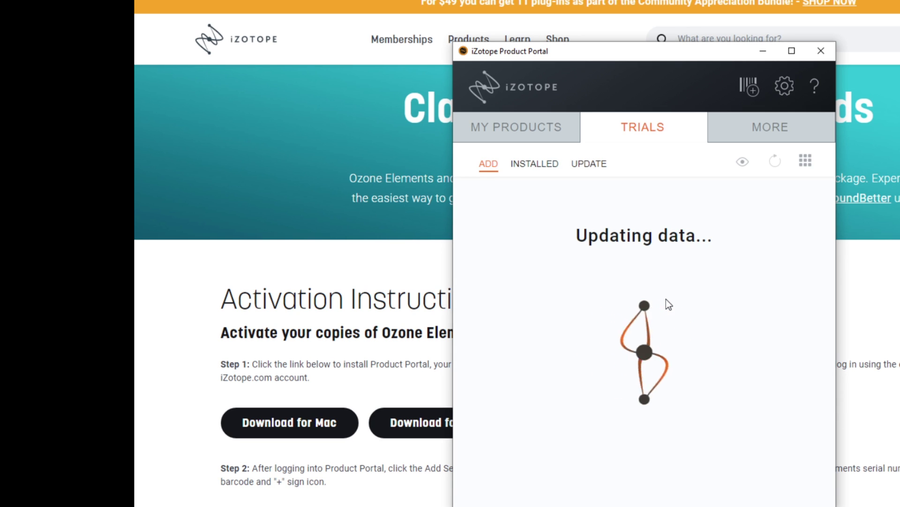
- Add the Neutron 3 Elements serial number in Product Portal and authorize the product to this computer
{"action": "left_click", "coordinate": [750, 87]}
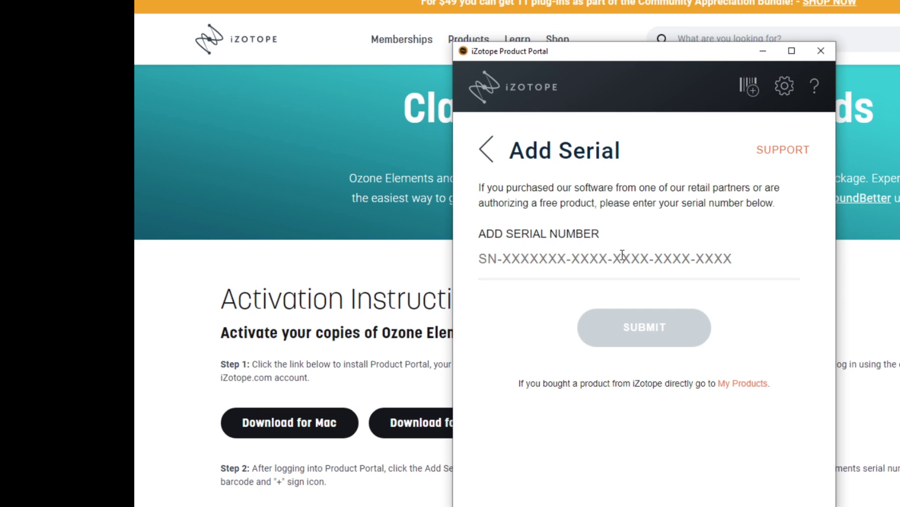
{"action": "left_click", "coordinate": [602, 257]}
{"action": "key", "text": "ctrl+v"}
{"action": "left_click", "coordinate": [641, 322]}
{"action": "left_click", "coordinate": [603, 300]}
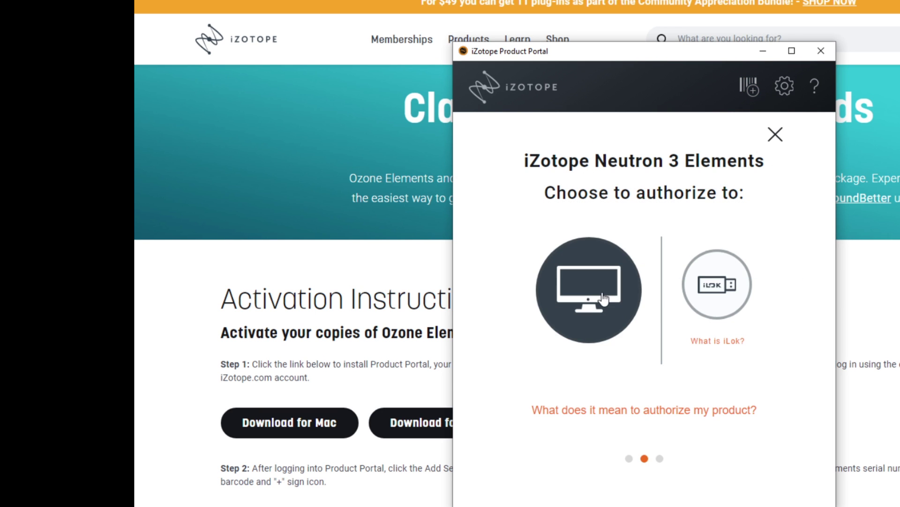
{"action": "left_click", "coordinate": [647, 419]}
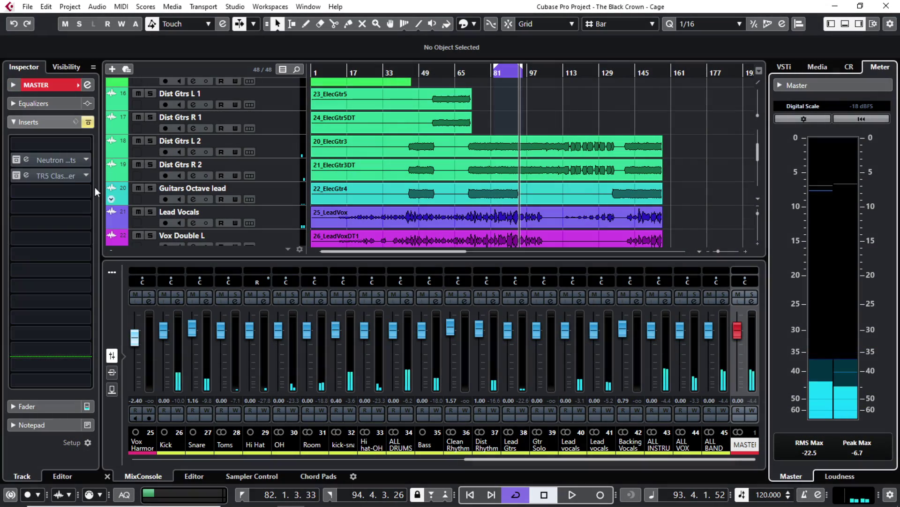
- In Cubase, open the Neutron Elements insert on the MASTER track and view its Equalizer, Transient Shaper, Compressor and Exciter modules
{"action": "left_click", "coordinate": [55, 159]}
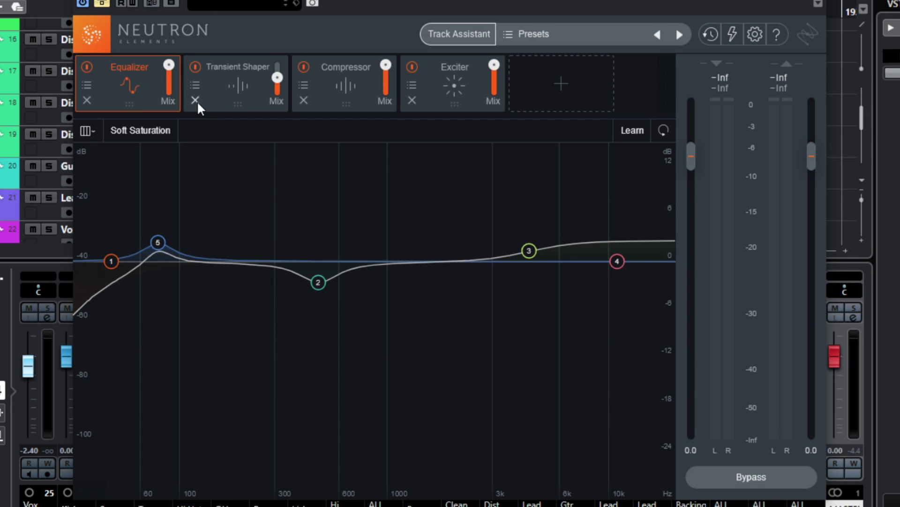
{"action": "left_click", "coordinate": [220, 89]}
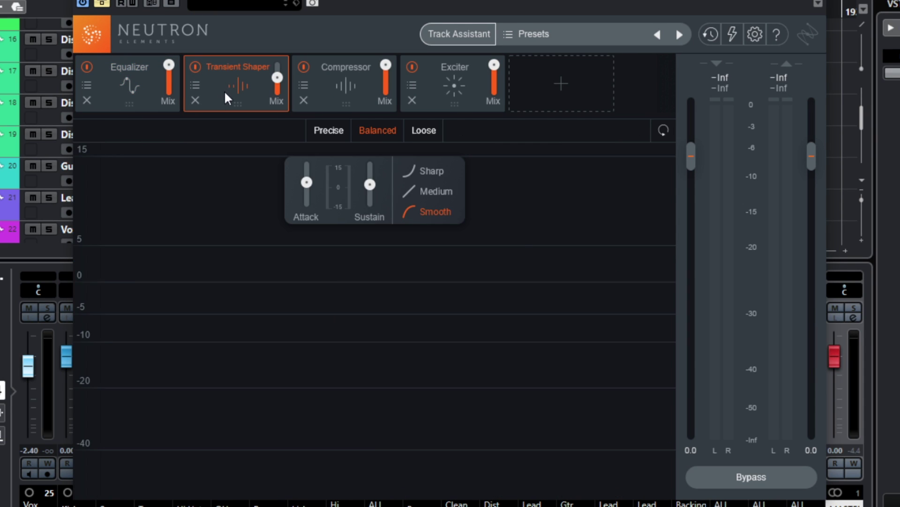
{"action": "left_click", "coordinate": [125, 91]}
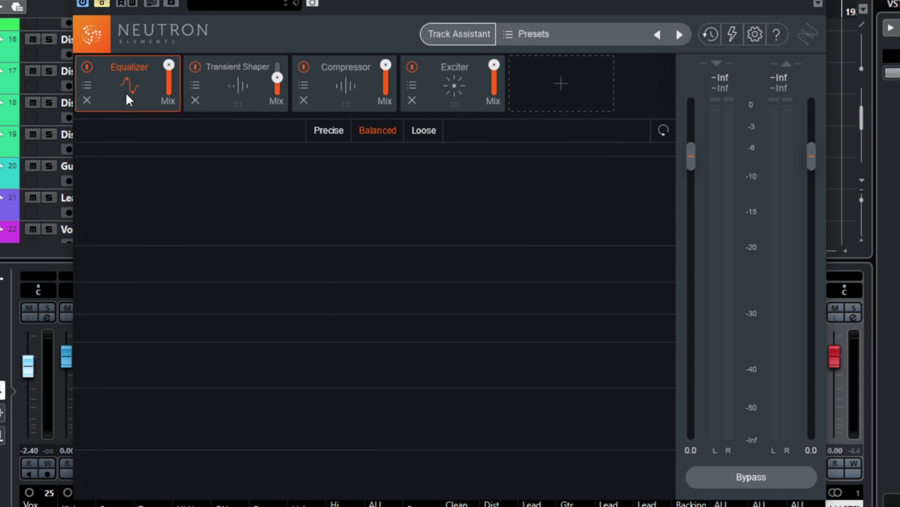
{"action": "left_click", "coordinate": [216, 98]}
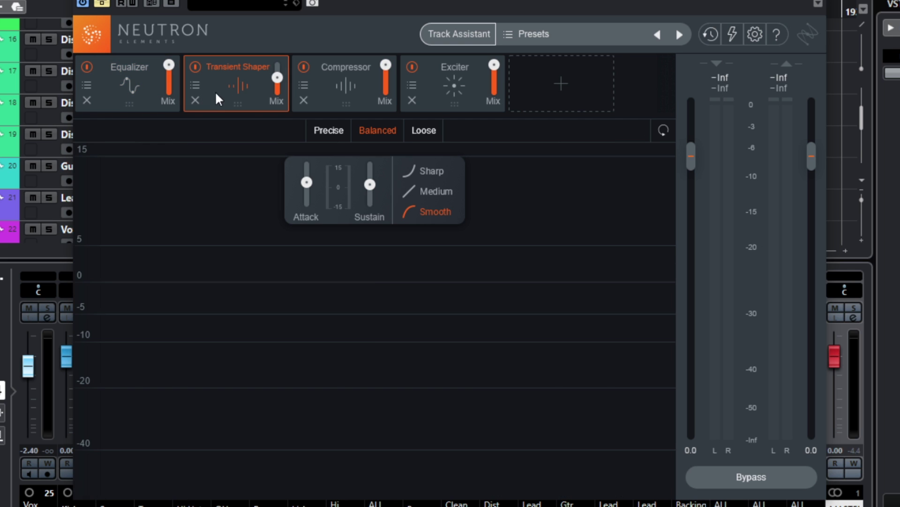
{"action": "left_click", "coordinate": [333, 89]}
{"action": "left_click", "coordinate": [439, 87]}
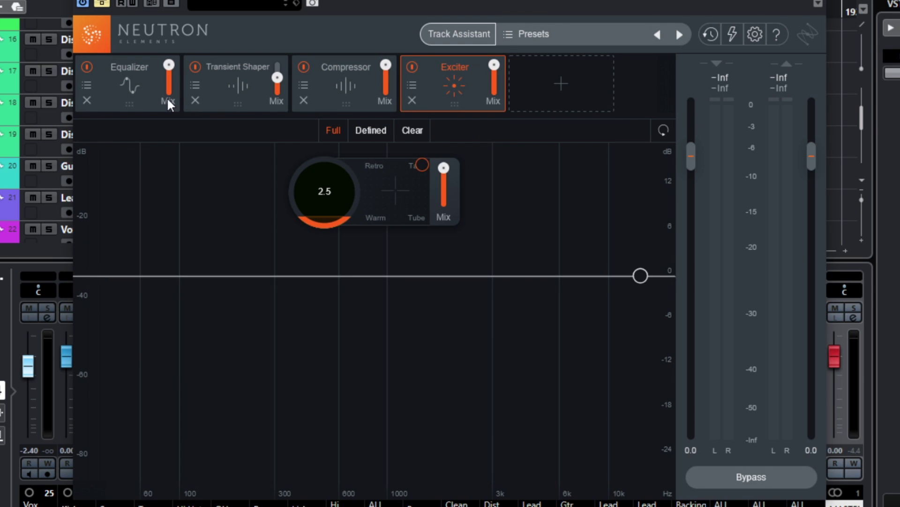
- Return to the Equalizer module and inspect the settings of bands 5, 2 and 3
{"action": "left_click", "coordinate": [128, 96]}
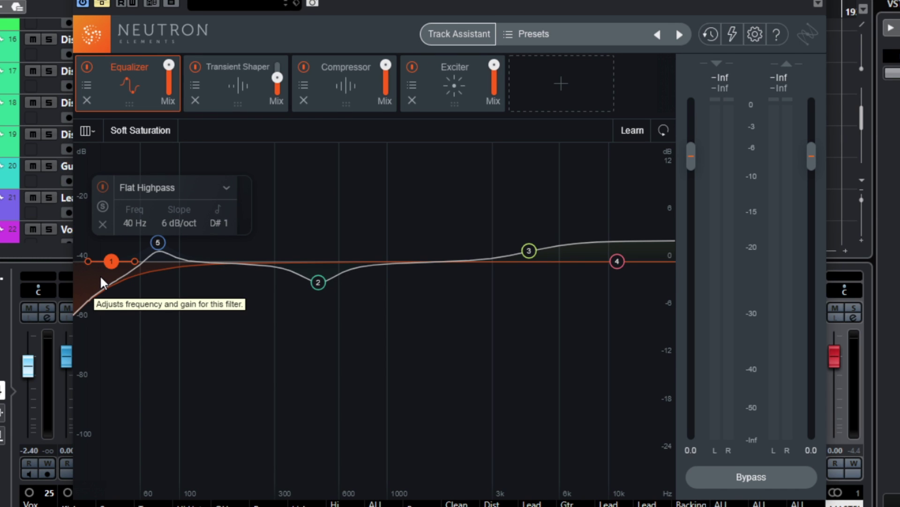
{"action": "left_click", "coordinate": [156, 241]}
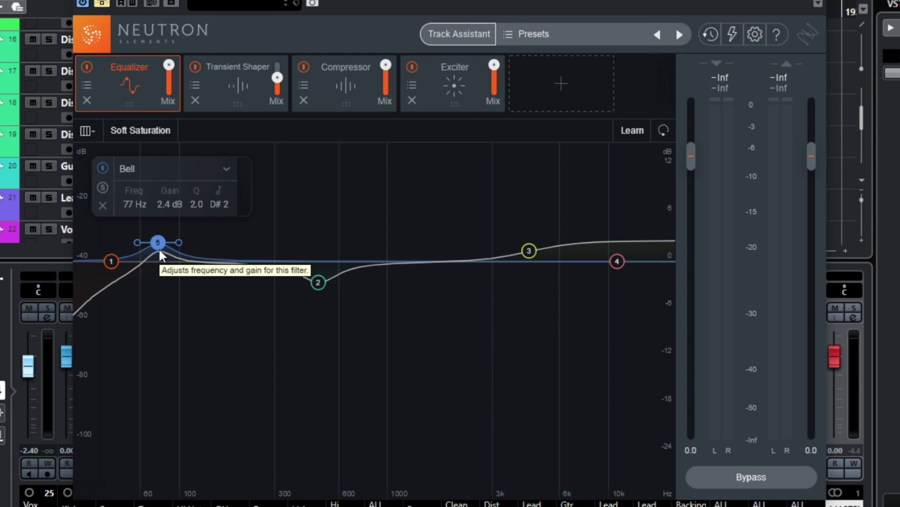
{"action": "left_click", "coordinate": [319, 282]}
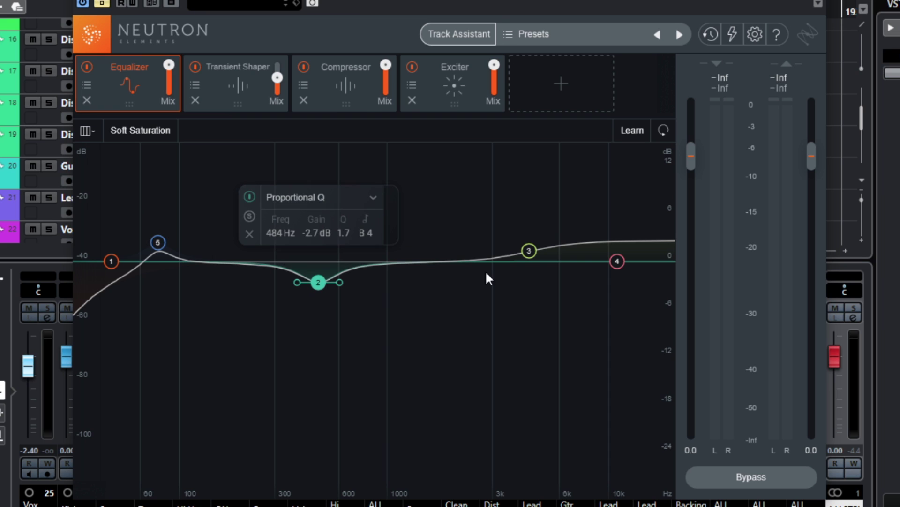
{"action": "left_click", "coordinate": [529, 252]}
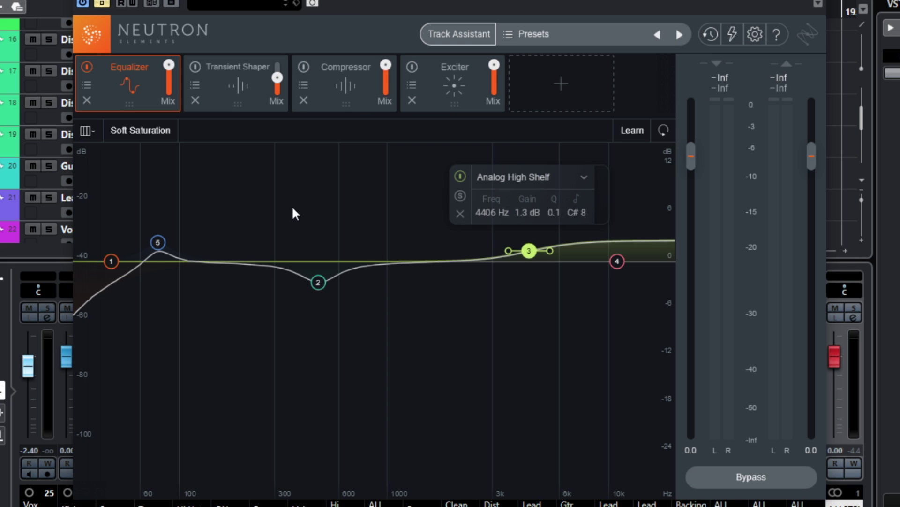
- Play the song and toggle the plug-in's bypass to compare the master with and without the equalizer
{"action": "key", "text": "space"}
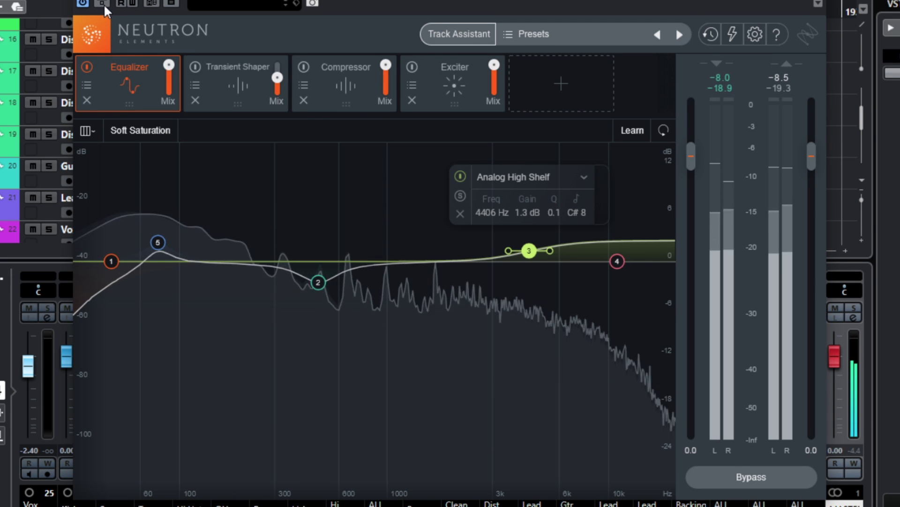
{"action": "left_click", "coordinate": [103, 3]}
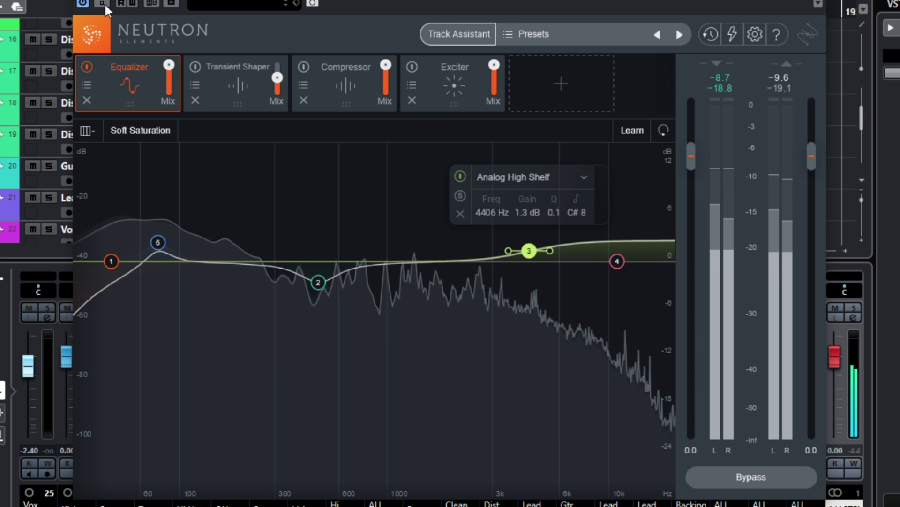
{"action": "left_click", "coordinate": [105, 3]}
- During playback, solo equalizer bands 1, 5 and 2 one at a time, switching each solo off again
{"action": "left_click", "coordinate": [112, 261]}
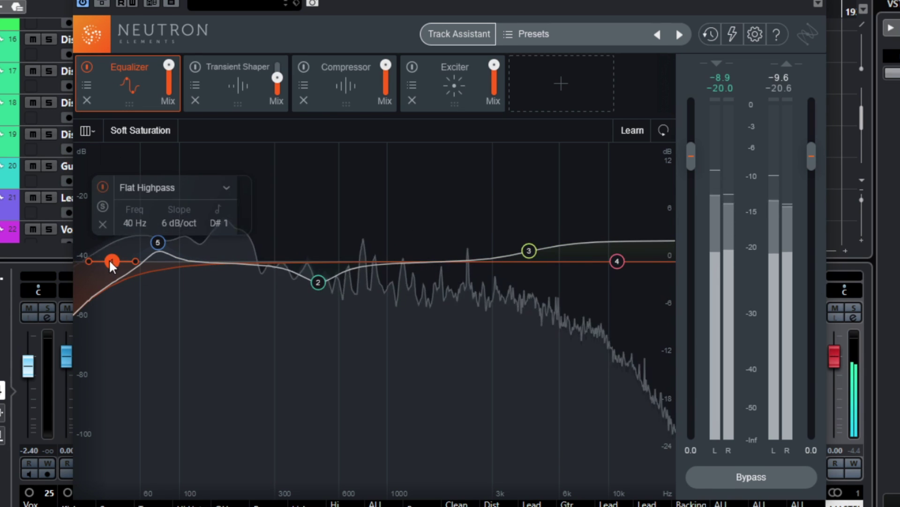
{"action": "left_click", "coordinate": [101, 209]}
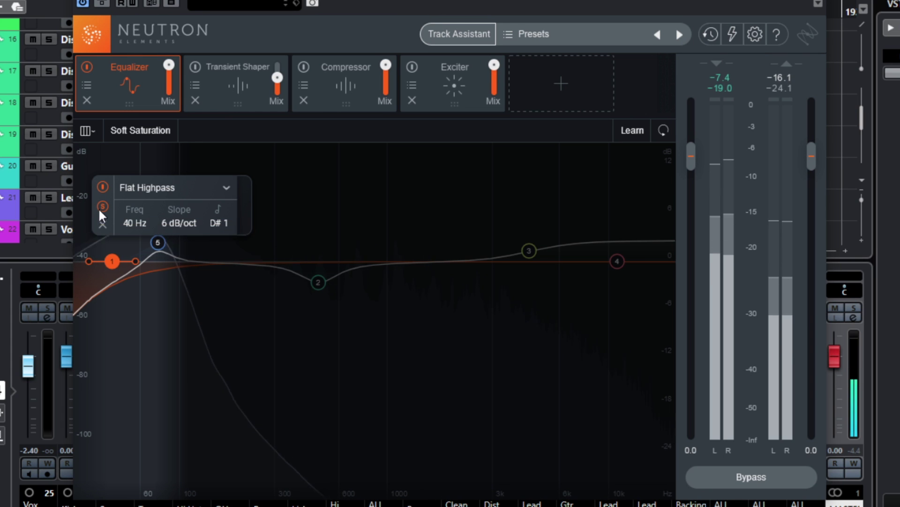
{"action": "left_click", "coordinate": [101, 208]}
{"action": "left_click", "coordinate": [158, 242]}
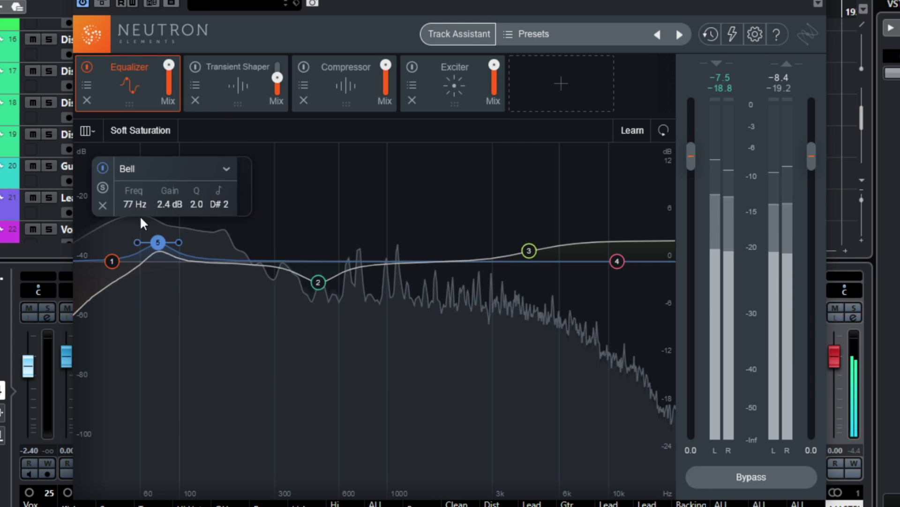
{"action": "left_click", "coordinate": [103, 188]}
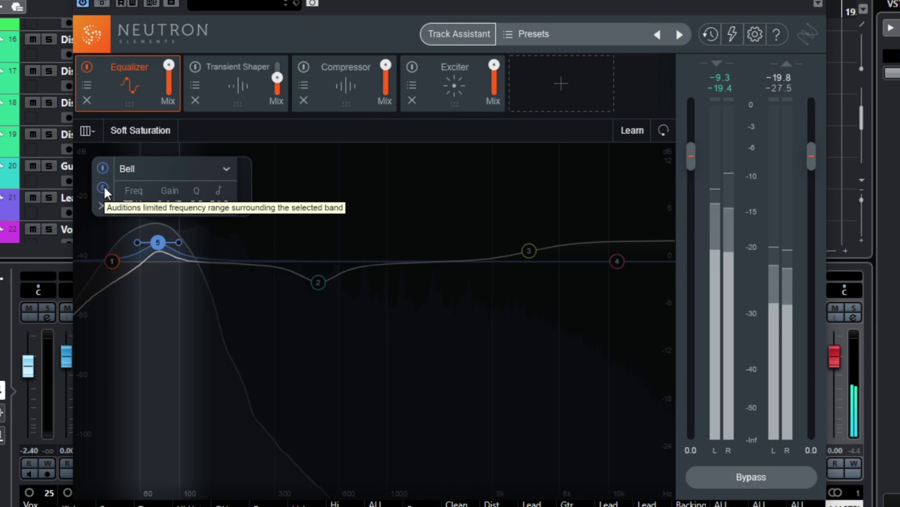
{"action": "left_click", "coordinate": [104, 188]}
{"action": "left_click", "coordinate": [318, 282]}
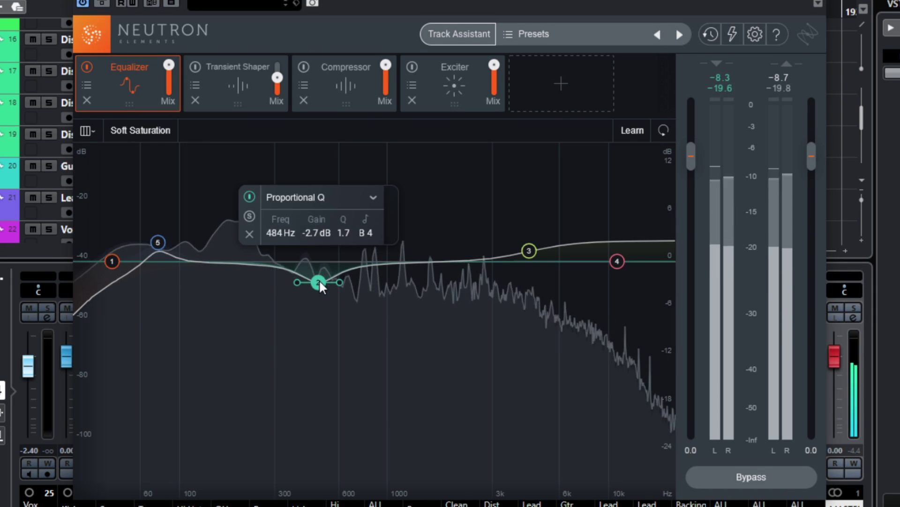
{"action": "left_click", "coordinate": [249, 216]}
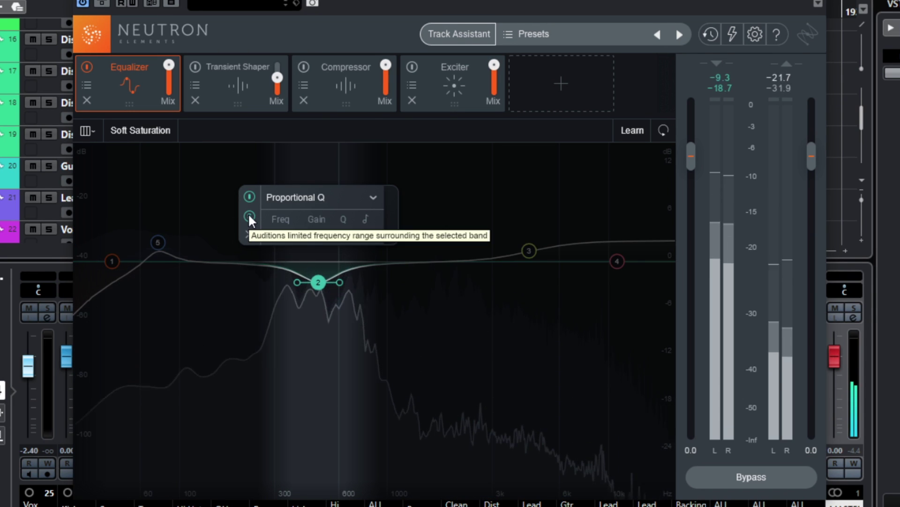
{"action": "left_click", "coordinate": [249, 216]}
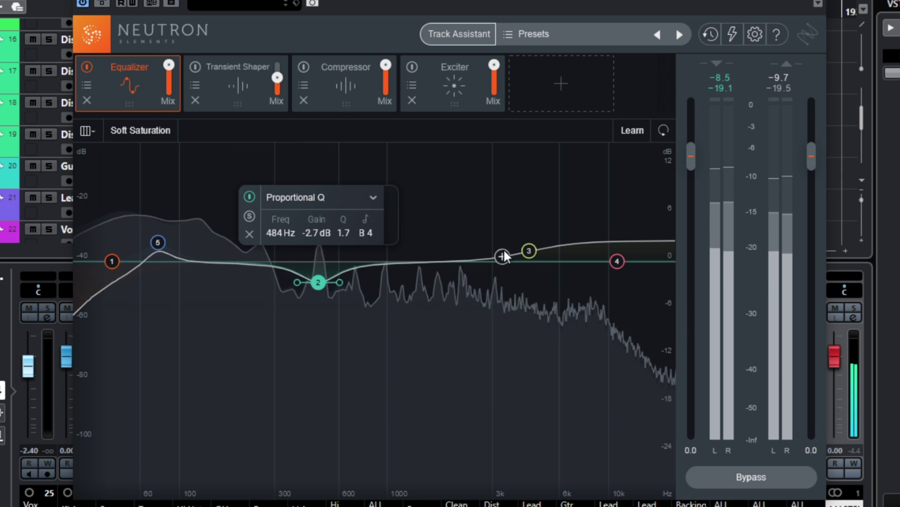
- Solo equalizer band 3 during playback and release it, and toggle the Equalizer module to compare, leaving it disabled
{"action": "left_click", "coordinate": [529, 251]}
{"action": "left_click", "coordinate": [460, 195]}
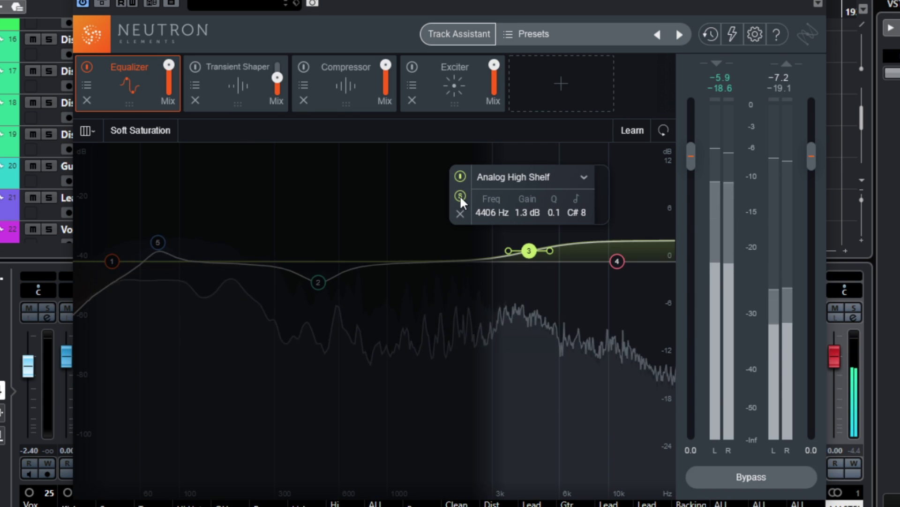
{"action": "left_click", "coordinate": [460, 195]}
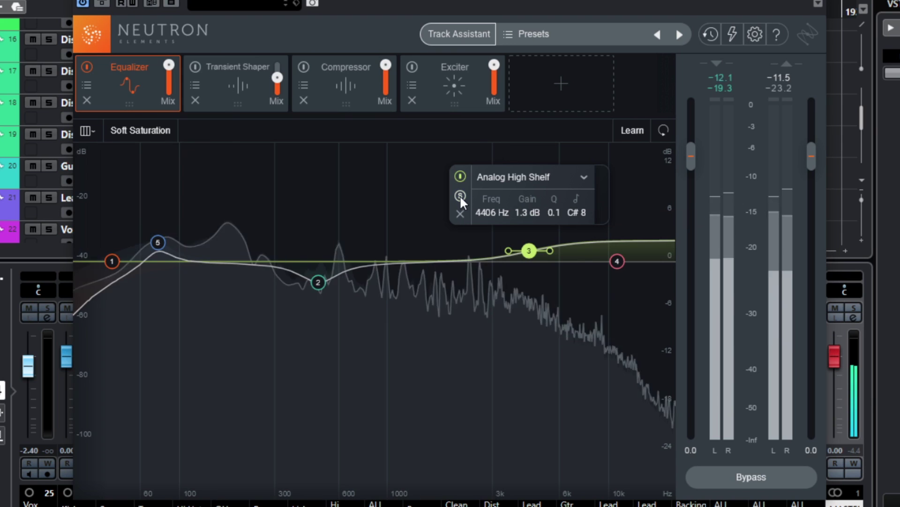
{"action": "left_click", "coordinate": [86, 67]}
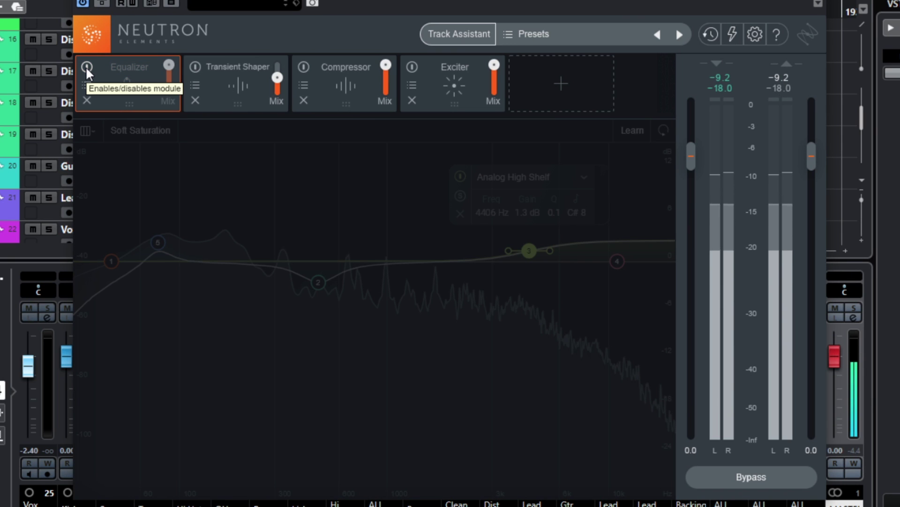
{"action": "left_click", "coordinate": [87, 66]}
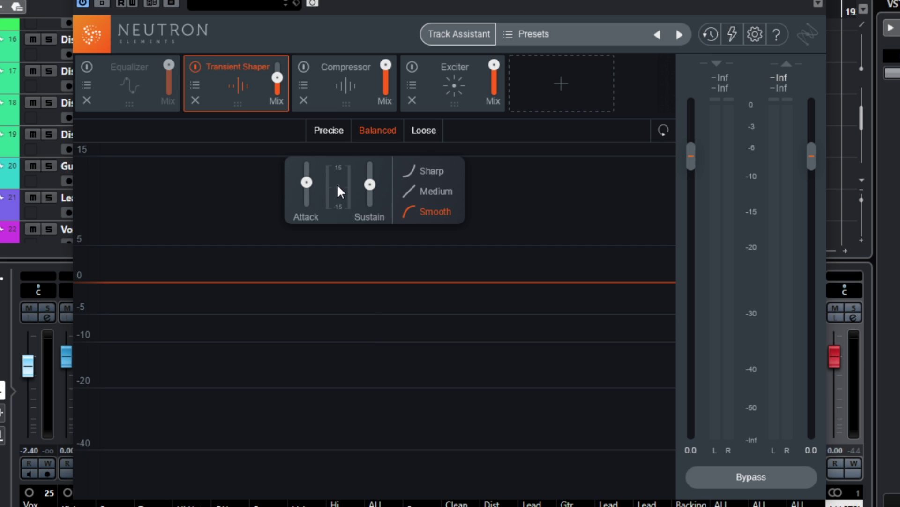
- In the Transient Shaper, try the Loose mode and switch back to Balanced
{"action": "mouse_move", "coordinate": [308, 184]}
{"action": "left_click", "coordinate": [422, 129]}
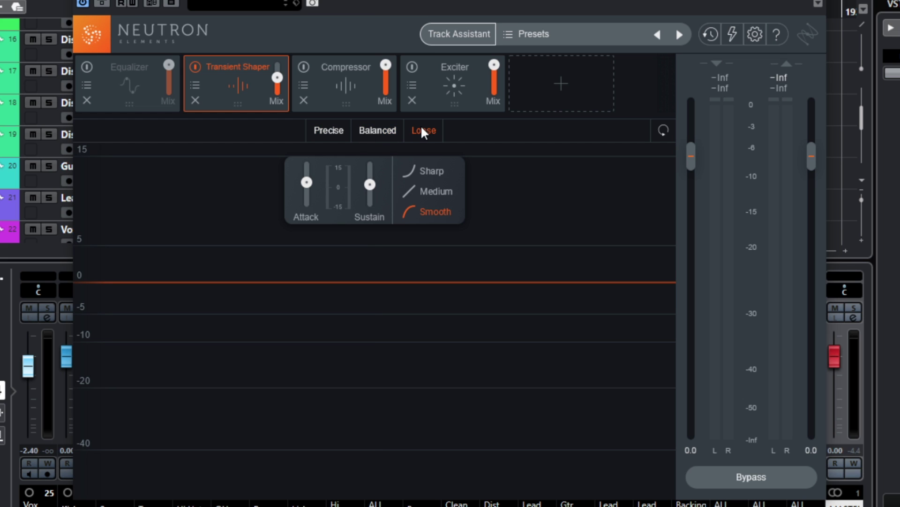
{"action": "left_click", "coordinate": [378, 130]}
- Play the song and toggle the Transient Shaper module to compare the sound with and without it, leaving it disabled
{"action": "key", "text": "space"}
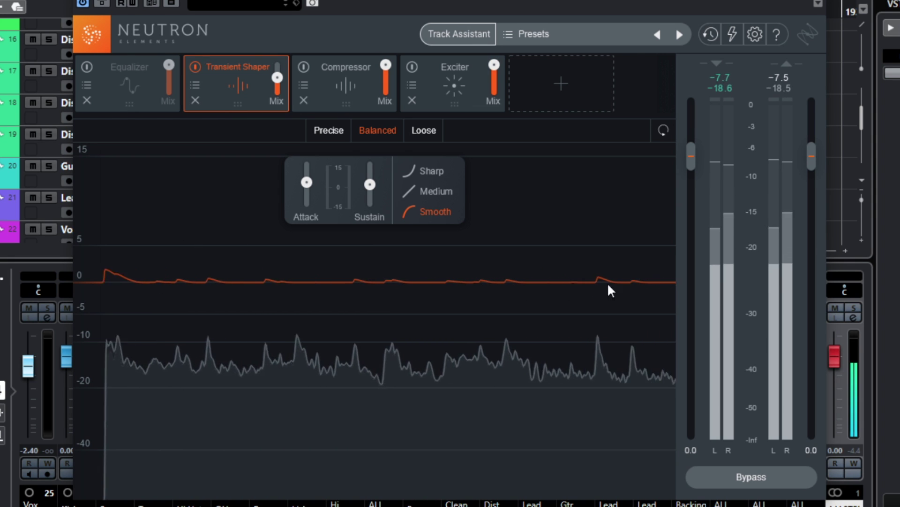
{"action": "left_click", "coordinate": [196, 68]}
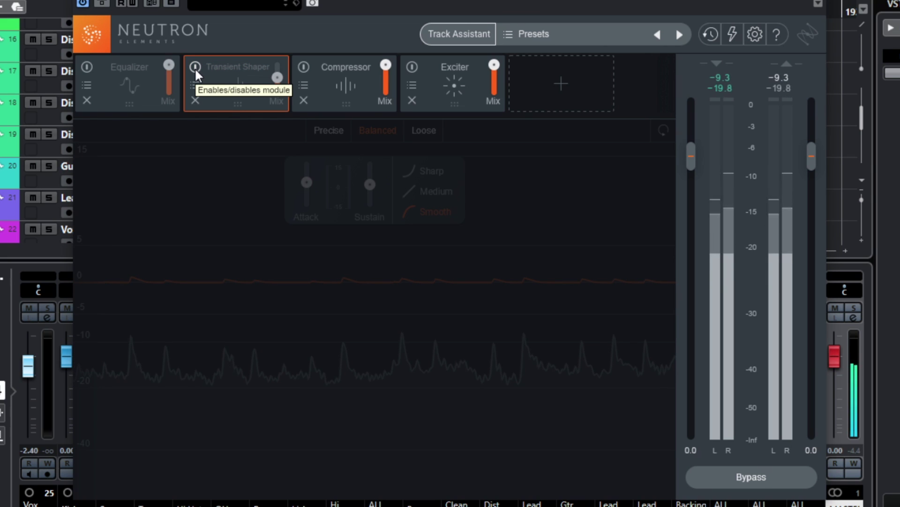
{"action": "left_click", "coordinate": [195, 68]}
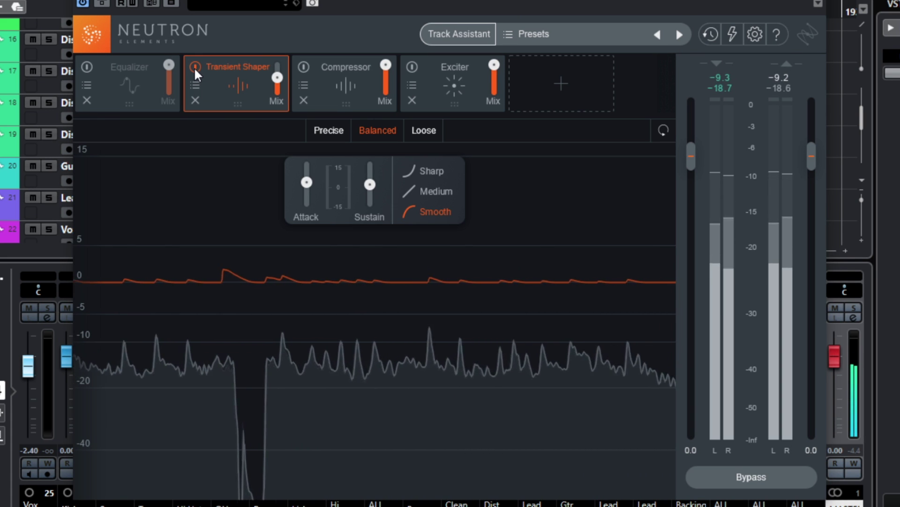
{"action": "left_click", "coordinate": [195, 68]}
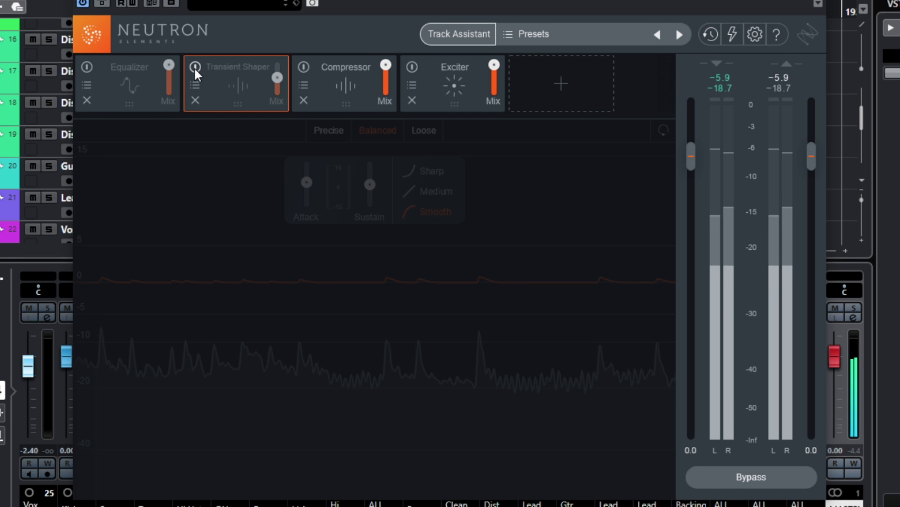
{"action": "left_click", "coordinate": [195, 69]}
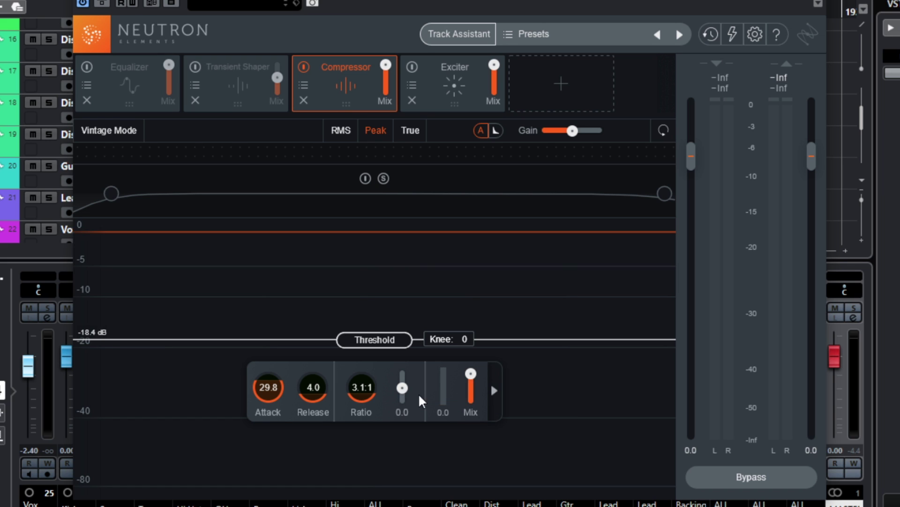
- In the Compressor, point out the Mix control and try Vintage Mode, switching it off again
{"action": "mouse_move", "coordinate": [471, 378]}
{"action": "left_mouse_down"}
{"action": "mouse_move", "coordinate": [462, 493]}
{"action": "mouse_move", "coordinate": [461, 377]}
{"action": "left_mouse_up"}
{"action": "left_click_drag", "start_coordinate": [469, 417], "coordinate": [471, 447]}
{"action": "left_click", "coordinate": [113, 131]}
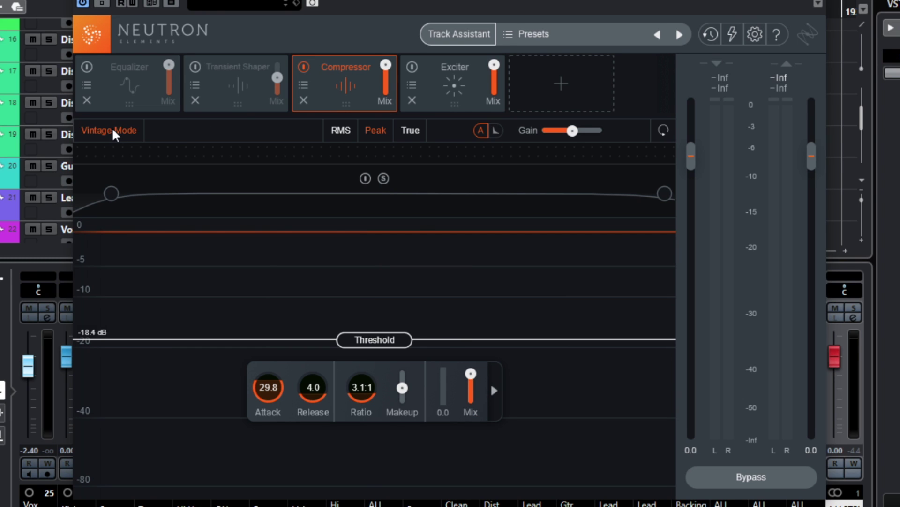
{"action": "left_click", "coordinate": [112, 131]}
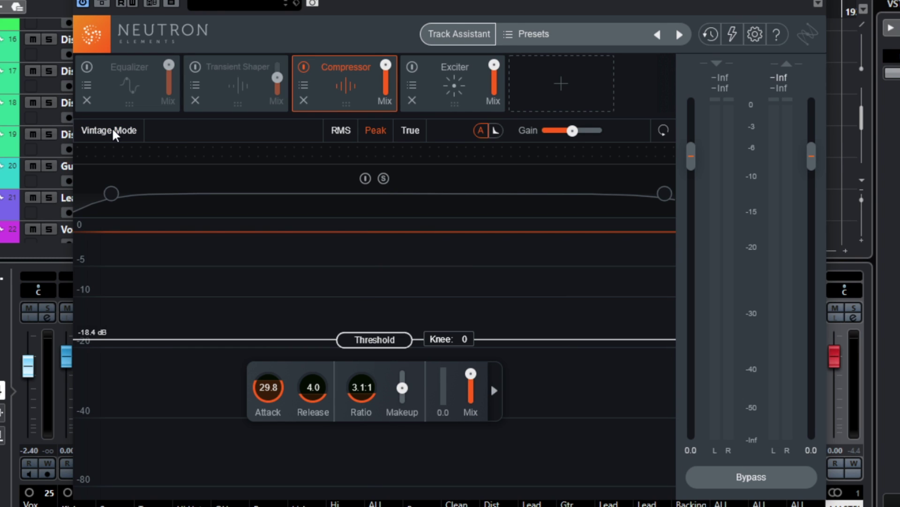
- Try the Compressor's RMS and True level detection modes and return to Peak
{"action": "left_click", "coordinate": [336, 129]}
{"action": "left_click", "coordinate": [376, 131]}
{"action": "left_click", "coordinate": [410, 133]}
{"action": "left_click", "coordinate": [375, 131]}
- Play the song and toggle the Compressor module to compare the sound with and without it, leaving it disabled
{"action": "key", "text": "space"}
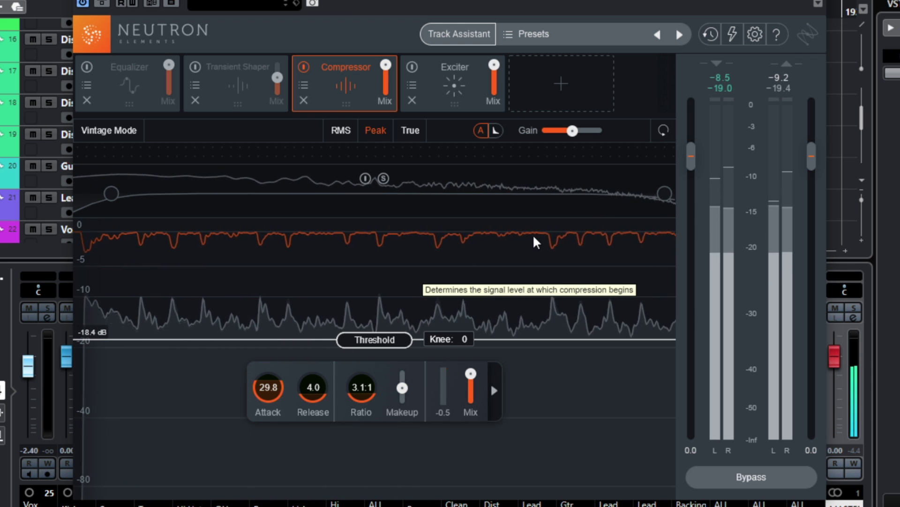
{"action": "left_click", "coordinate": [304, 66]}
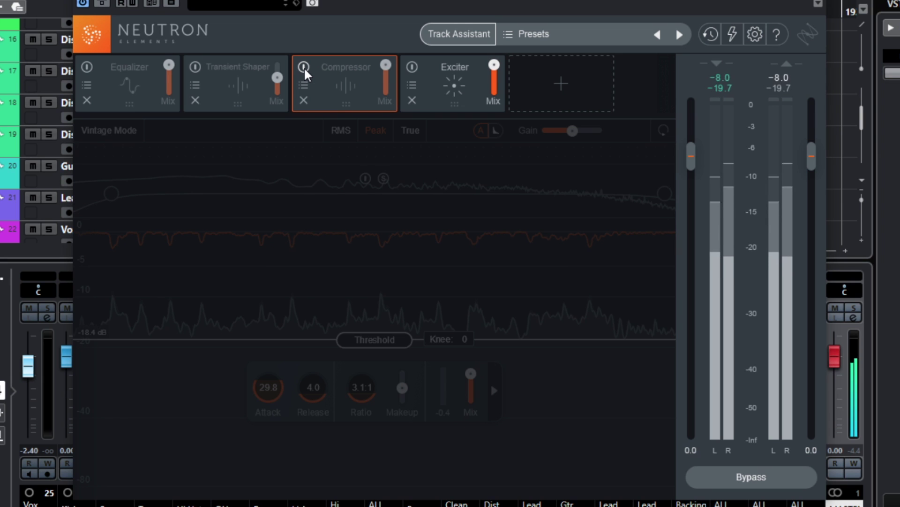
{"action": "left_click", "coordinate": [304, 66]}
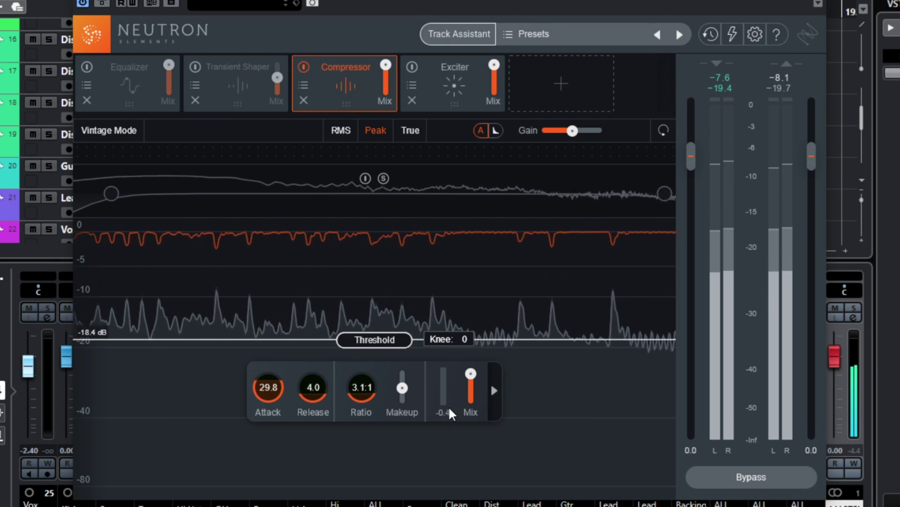
{"action": "left_click", "coordinate": [305, 67]}
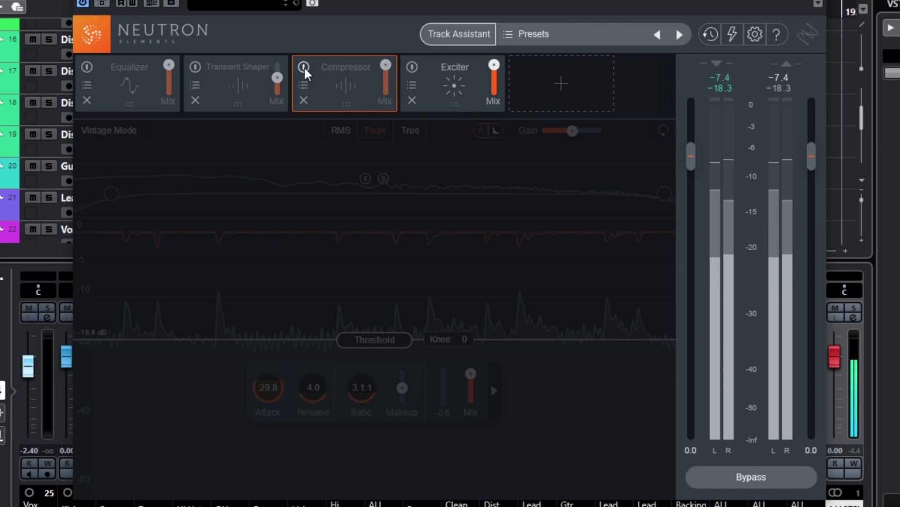
{"action": "left_click", "coordinate": [304, 67]}
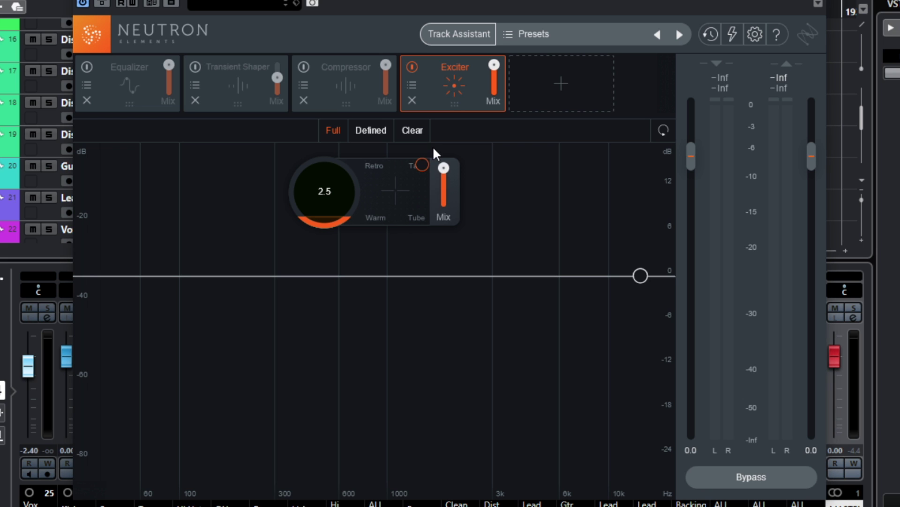
- Explore the Exciter's amount and filter controls, and toggle the module during playback to compare its Tape character
{"action": "mouse_move", "coordinate": [345, 212]}
{"action": "left_mouse_down"}
{"action": "mouse_move", "coordinate": [339, 94]}
{"action": "mouse_move", "coordinate": [338, 220]}
{"action": "mouse_move", "coordinate": [334, 199]}
{"action": "left_mouse_up"}
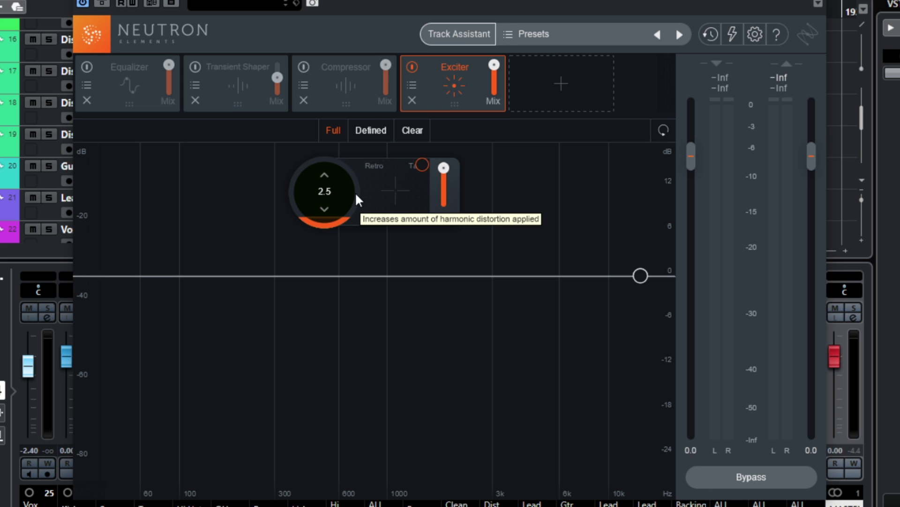
{"action": "left_click_drag", "start_coordinate": [640, 275], "coordinate": [438, 394]}
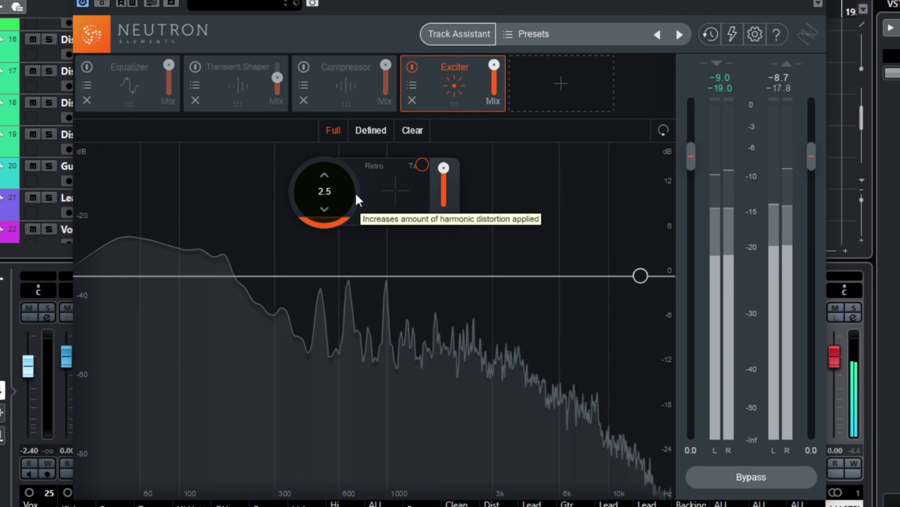
{"action": "left_click", "coordinate": [411, 67]}
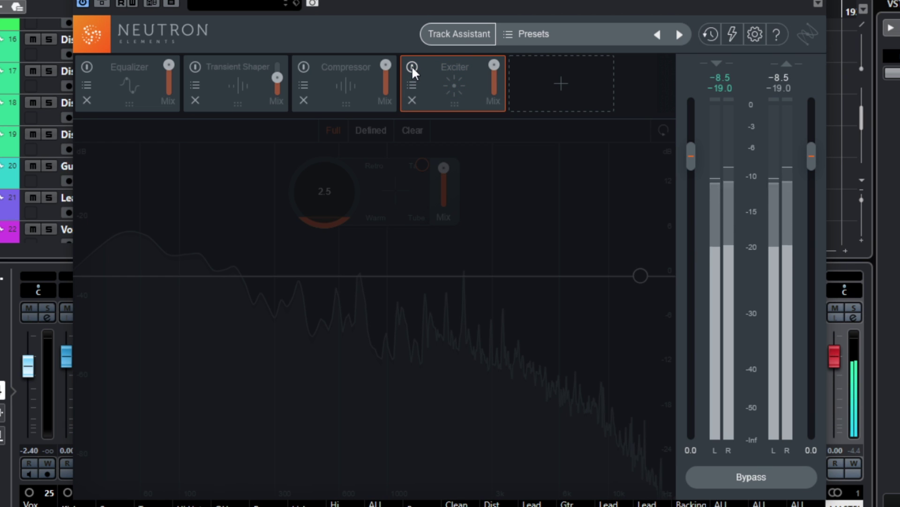
{"action": "left_click", "coordinate": [412, 67]}
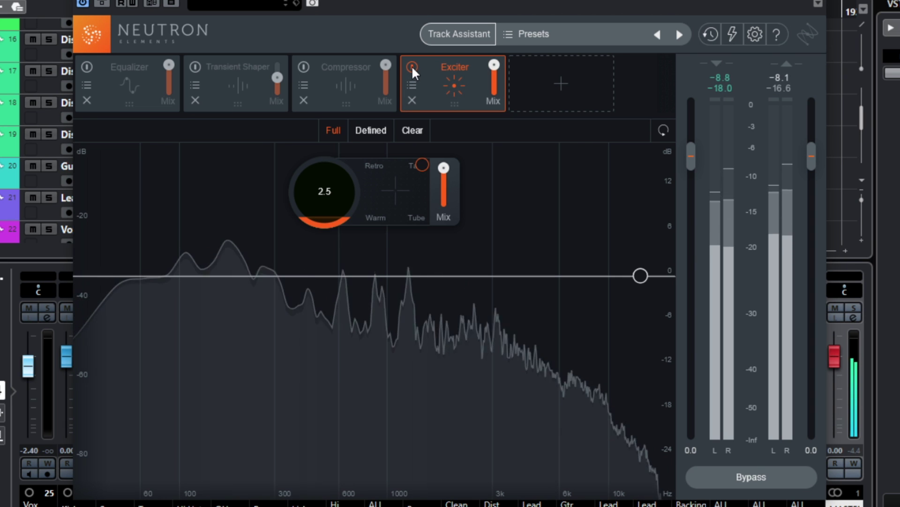
{"action": "left_click", "coordinate": [412, 67]}
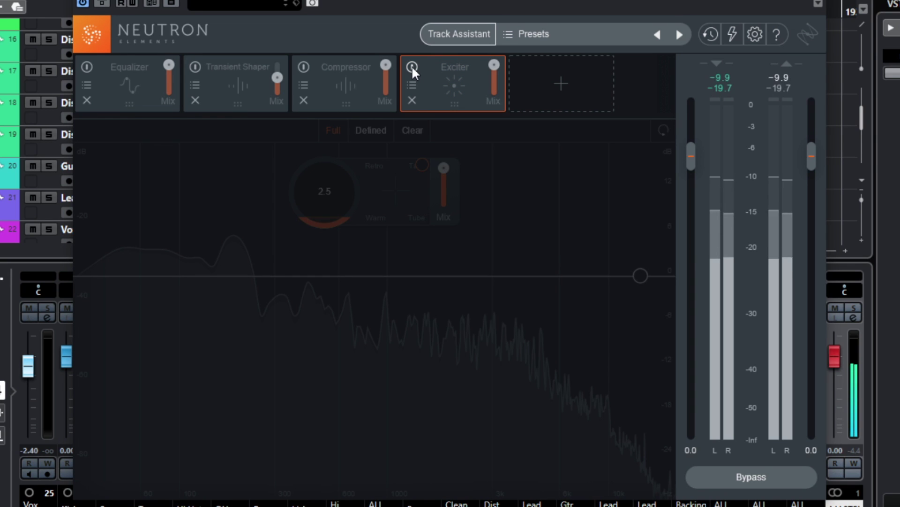
{"action": "left_click", "coordinate": [412, 66]}
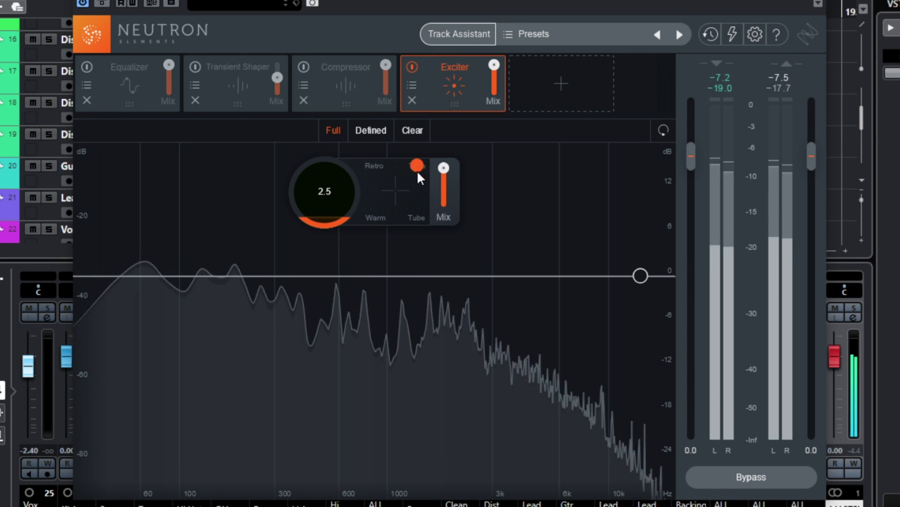
- Move the Exciter's character to Tube, Warm and Retro in turn, toggling the module for each to compare
{"action": "left_click_drag", "start_coordinate": [421, 168], "coordinate": [431, 233]}
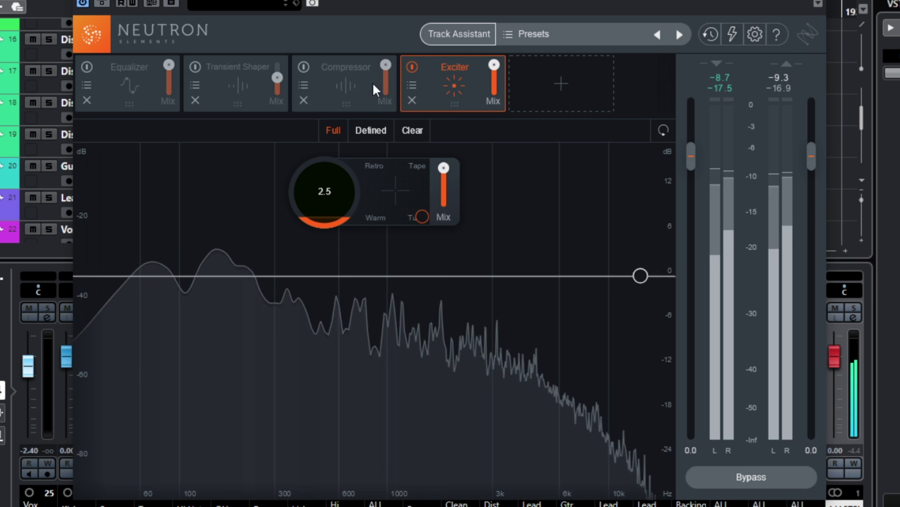
{"action": "left_click", "coordinate": [410, 66]}
{"action": "left_click", "coordinate": [410, 66]}
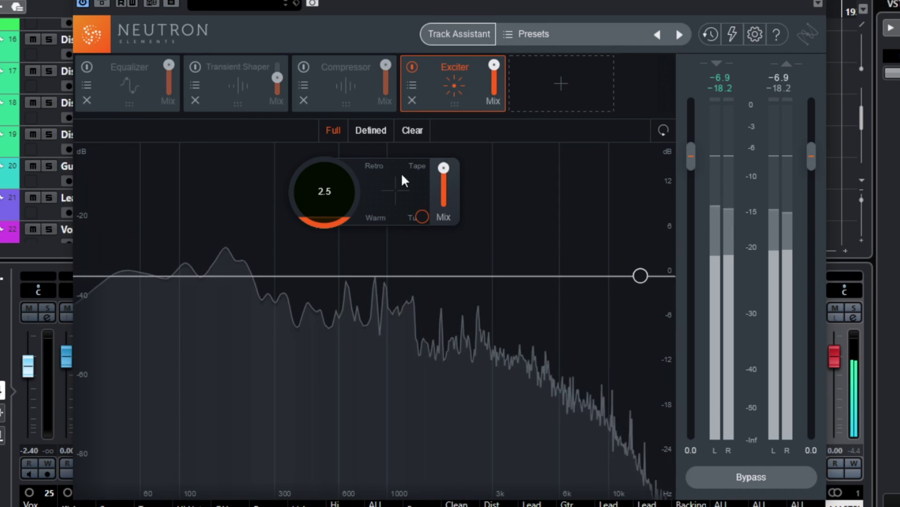
{"action": "left_click", "coordinate": [411, 67]}
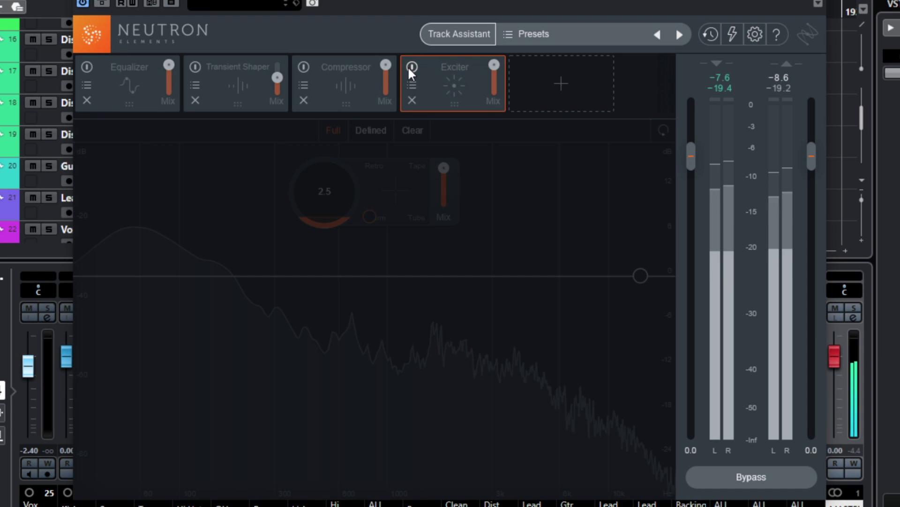
{"action": "left_click", "coordinate": [411, 66]}
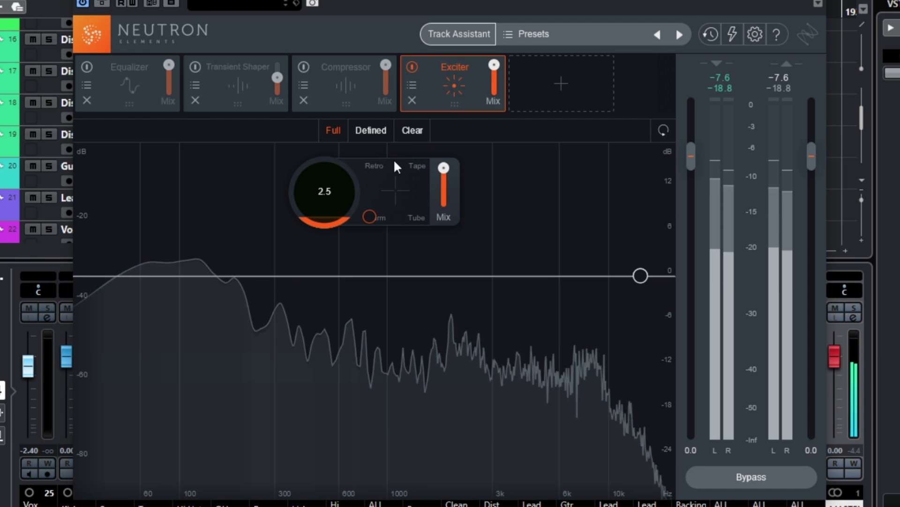
{"action": "left_click", "coordinate": [411, 68]}
{"action": "left_click", "coordinate": [411, 67]}
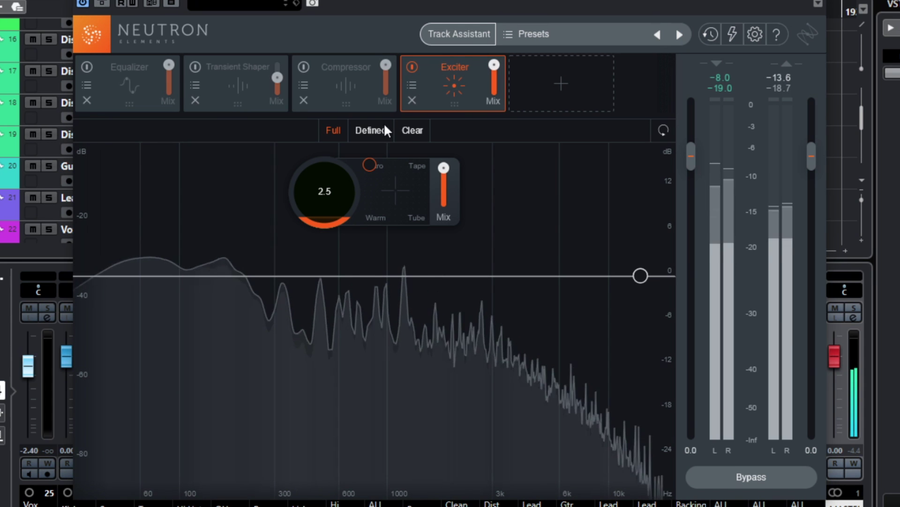
- Audition the Exciter at amount 3.5 with Warm, Tube and Tape, return the amount to 2.5 on Tape, and toggle the module to compare
{"action": "left_click_drag", "start_coordinate": [340, 215], "coordinate": [343, 201]}
{"action": "left_click", "coordinate": [371, 218]}
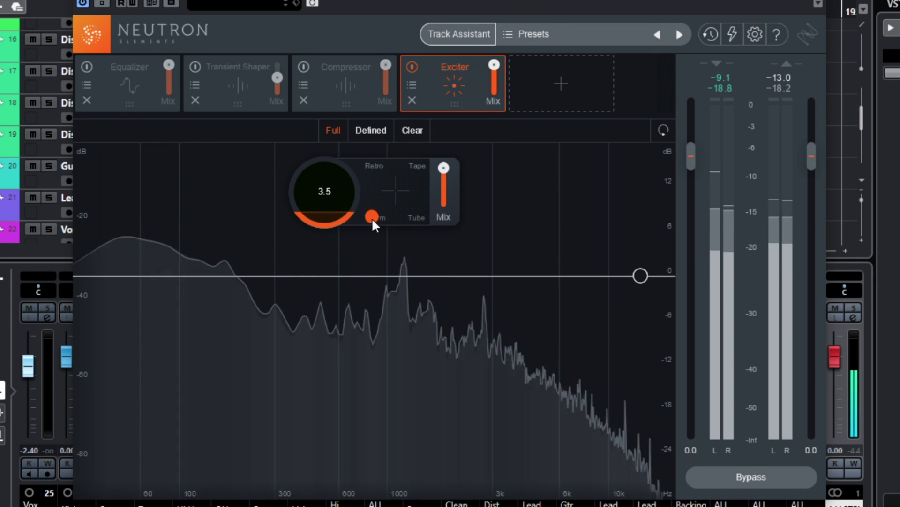
{"action": "left_click", "coordinate": [414, 215]}
{"action": "left_click", "coordinate": [417, 164]}
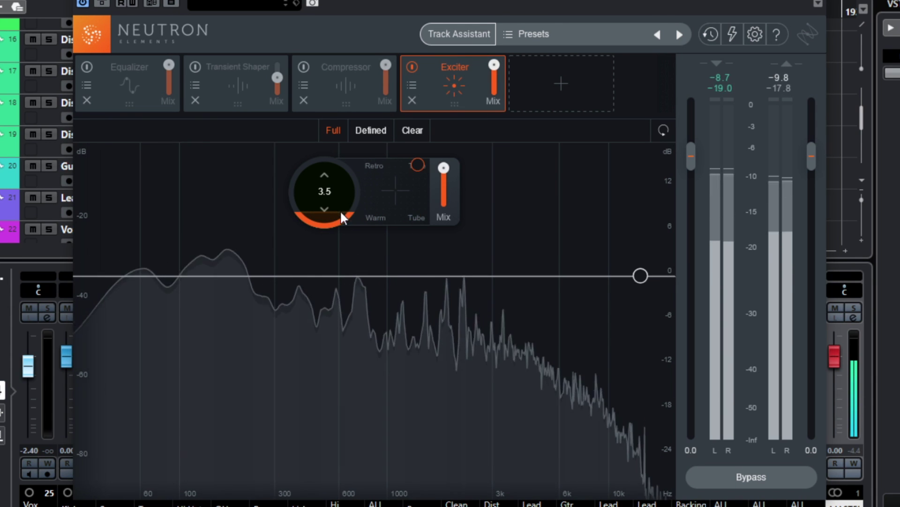
{"action": "mouse_move", "coordinate": [340, 210]}
{"action": "left_mouse_down"}
{"action": "mouse_move", "coordinate": [341, 191]}
{"action": "mouse_move", "coordinate": [346, 224]}
{"action": "left_mouse_up"}
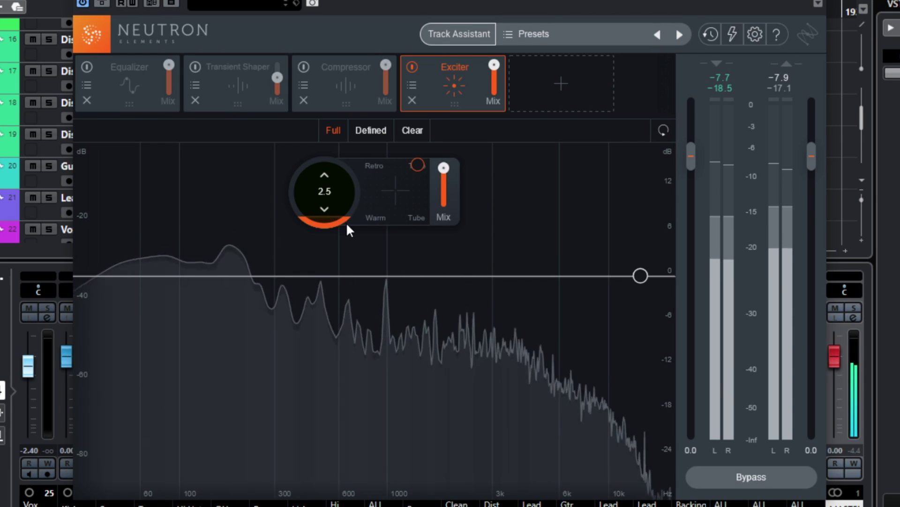
{"action": "left_click", "coordinate": [412, 67]}
{"action": "left_click", "coordinate": [412, 67]}
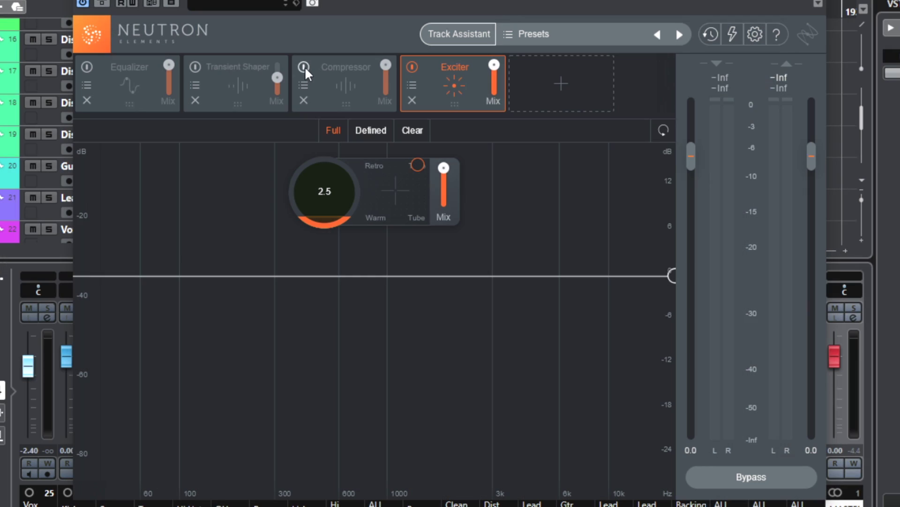
- Re-enable the Compressor, Transient Shaper and Equalizer, and play the song while bypassing the whole plug-in twice to compare the full chain
{"action": "left_click", "coordinate": [303, 68]}
{"action": "left_click", "coordinate": [195, 67]}
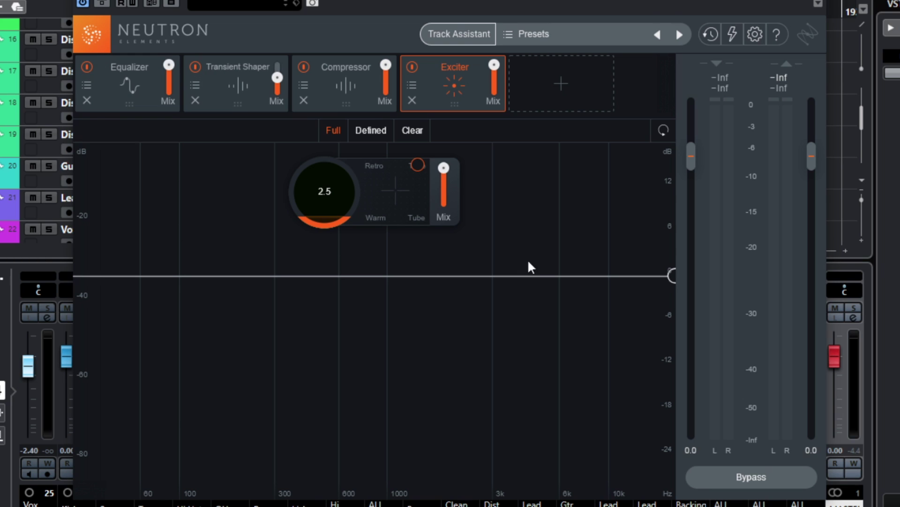
{"action": "key", "text": "space"}
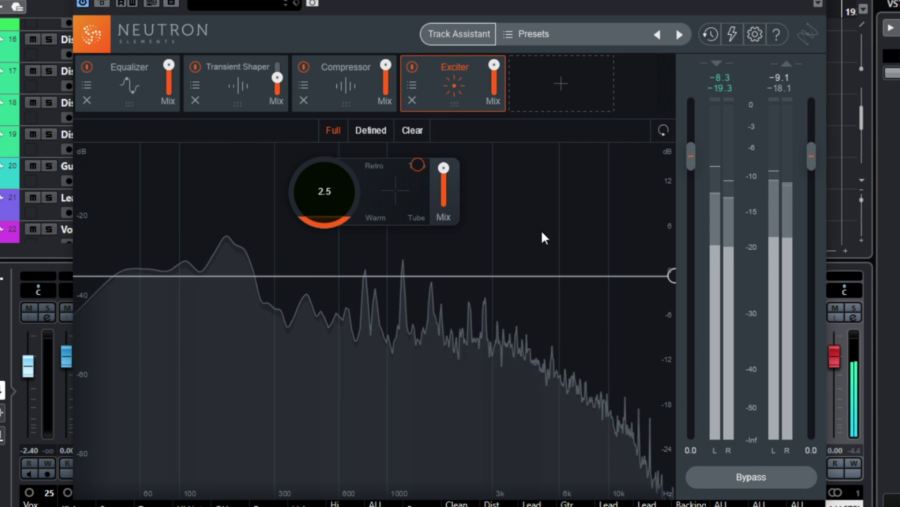
{"action": "left_click", "coordinate": [101, 4]}
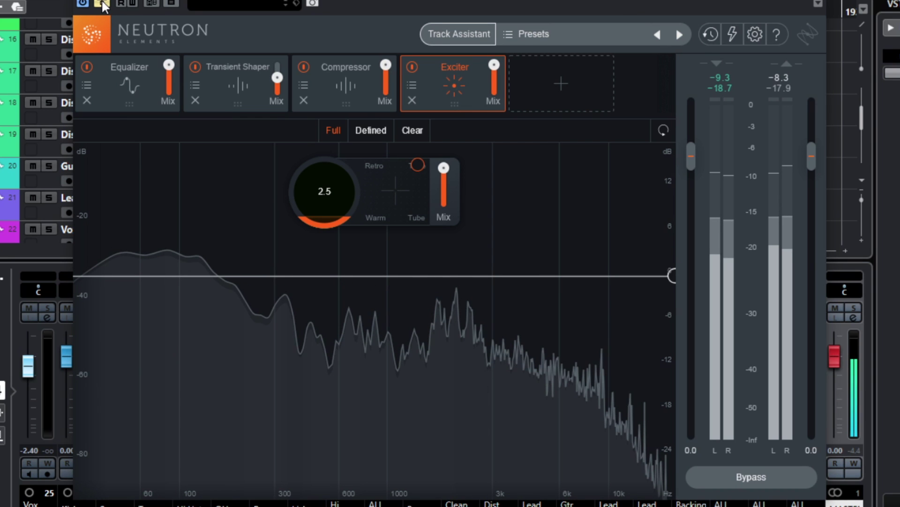
{"action": "left_click", "coordinate": [101, 4]}
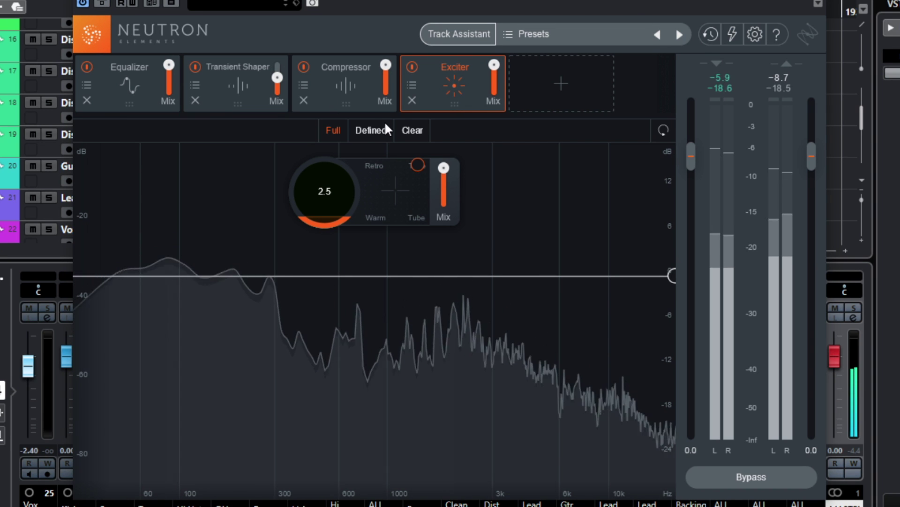
{"action": "left_click", "coordinate": [103, 3]}
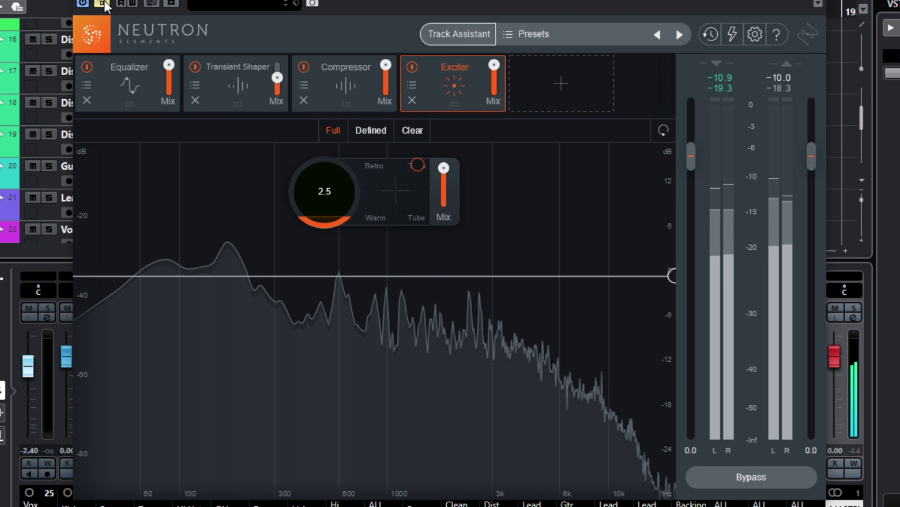
{"action": "left_click", "coordinate": [103, 3]}
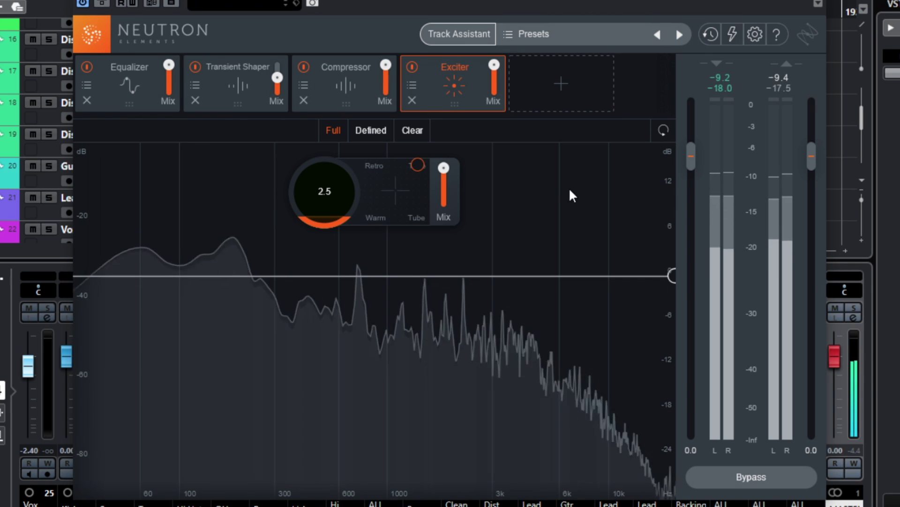
- Switch the Equalizer, Transient Shaper, Compressor and Exciter off and back on in turn during playback to compare each module's contribution
{"action": "left_click", "coordinate": [87, 67]}
{"action": "left_click", "coordinate": [85, 67]}
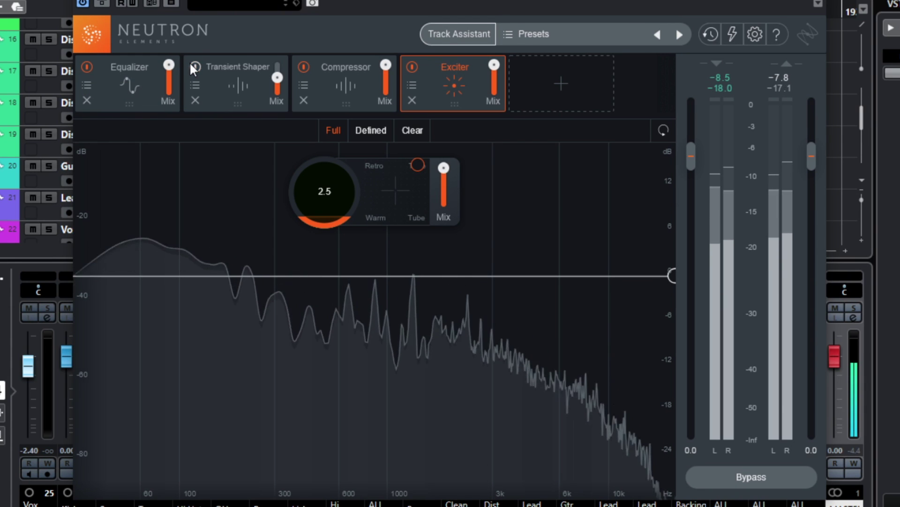
{"action": "left_click", "coordinate": [194, 68]}
{"action": "left_click", "coordinate": [194, 67]}
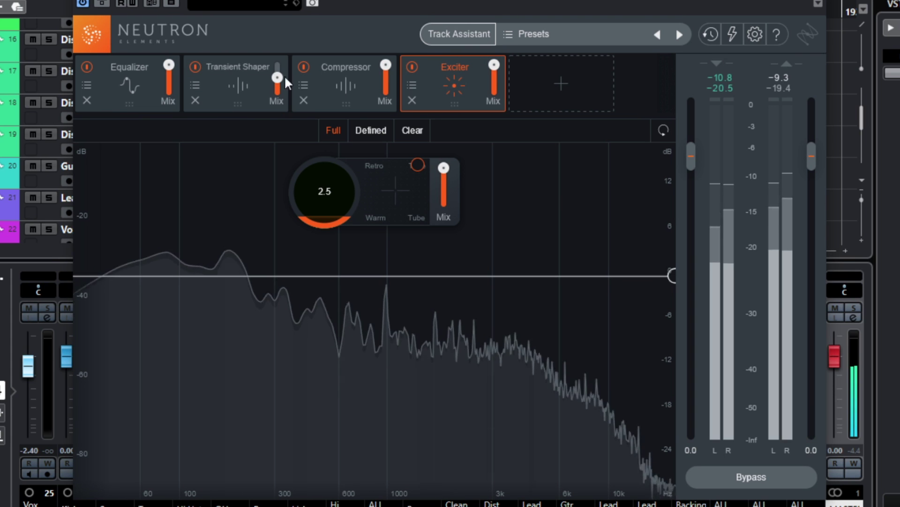
{"action": "left_click", "coordinate": [302, 65]}
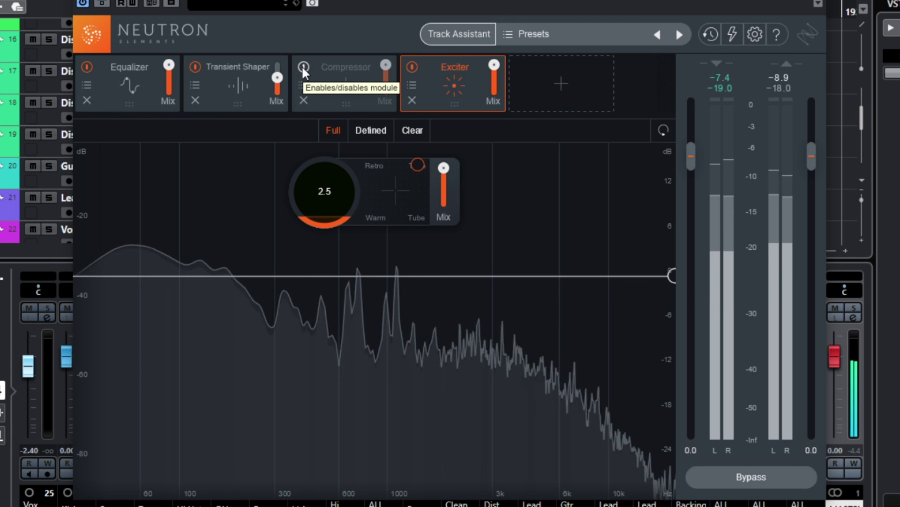
{"action": "left_click", "coordinate": [302, 66]}
{"action": "left_click", "coordinate": [411, 67]}
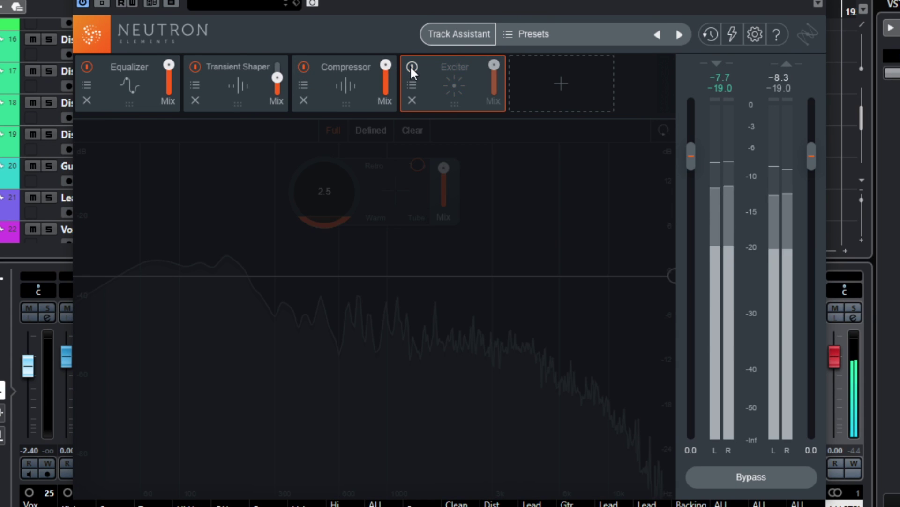
{"action": "left_click", "coordinate": [411, 67]}
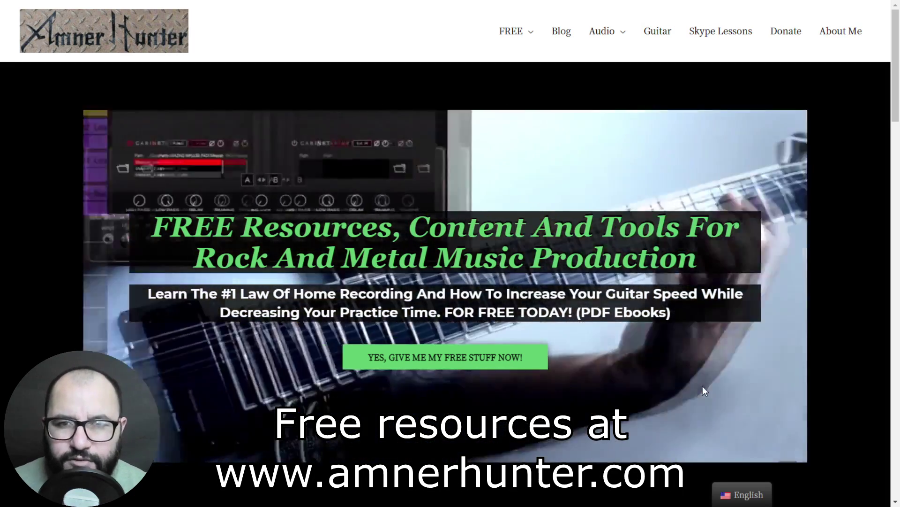
{"action": "mouse_move", "coordinate": [519, 32]}
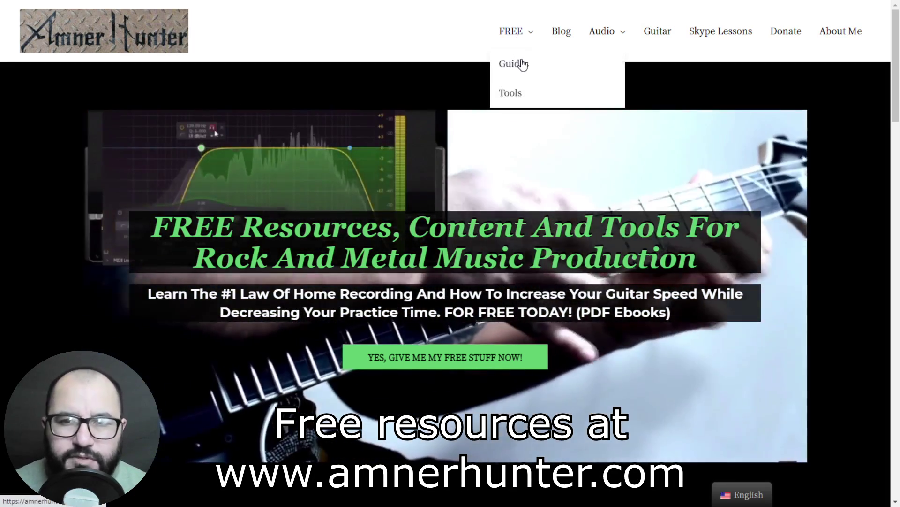